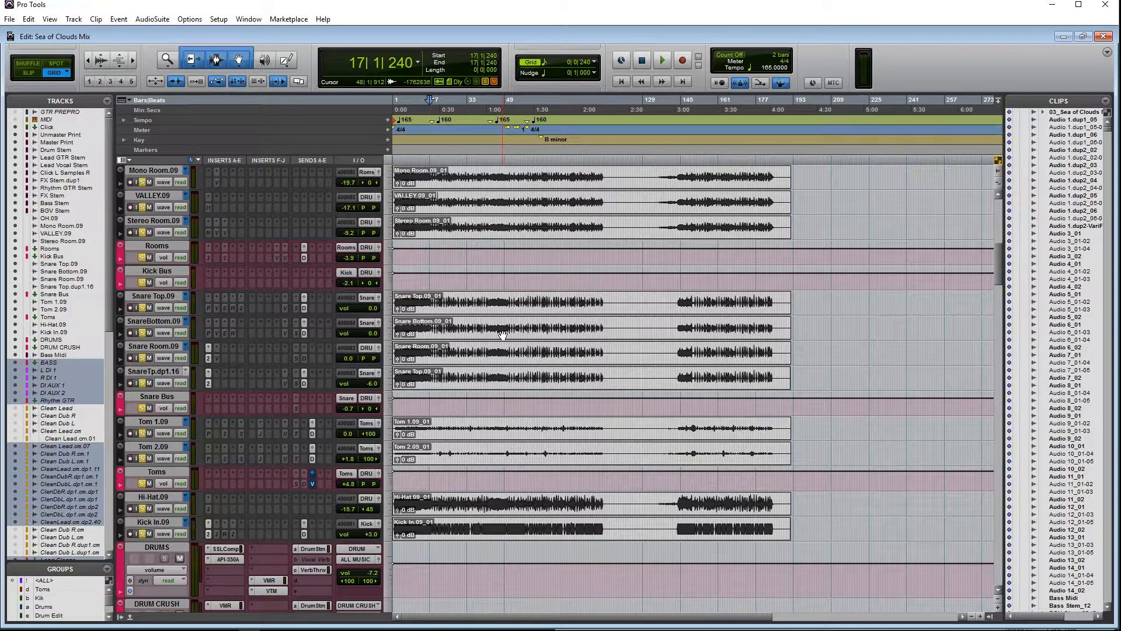
- Select the DRUM CRUSH track and look through the drum tracks in the session
scroll(383, 317, down, 4)
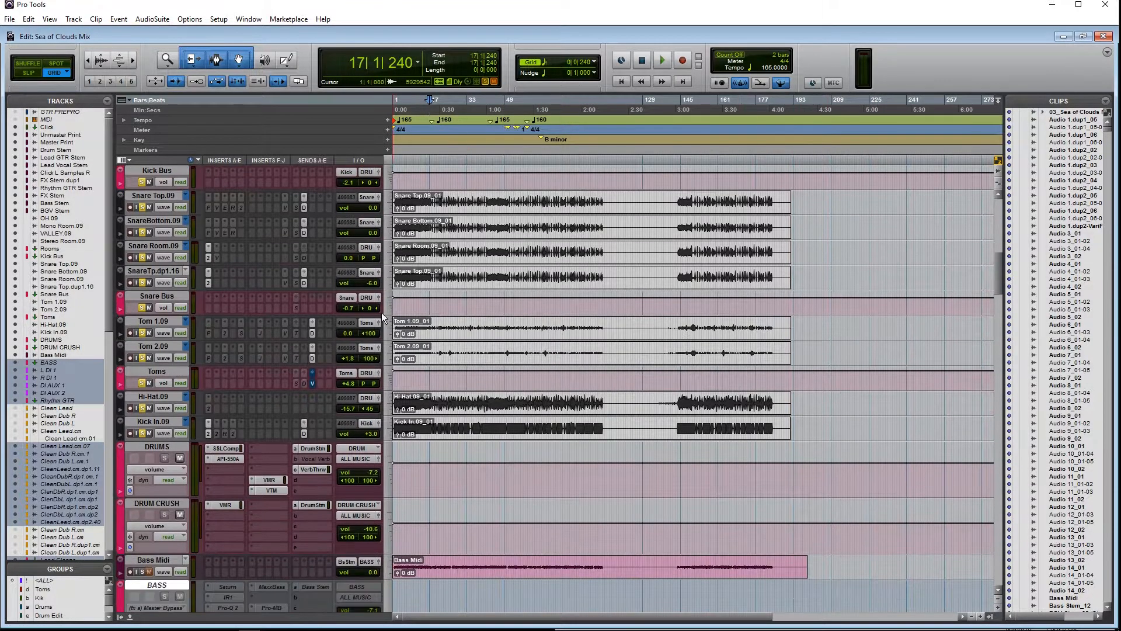
click(173, 504)
scroll(173, 505, up, 5)
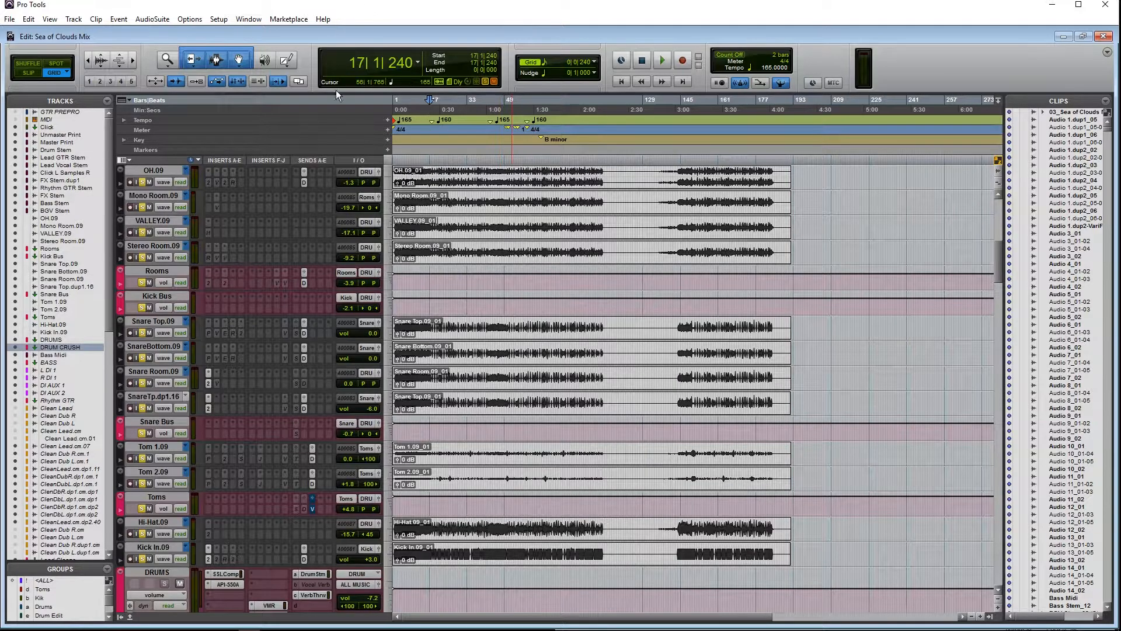
scroll(493, 409, up, 1)
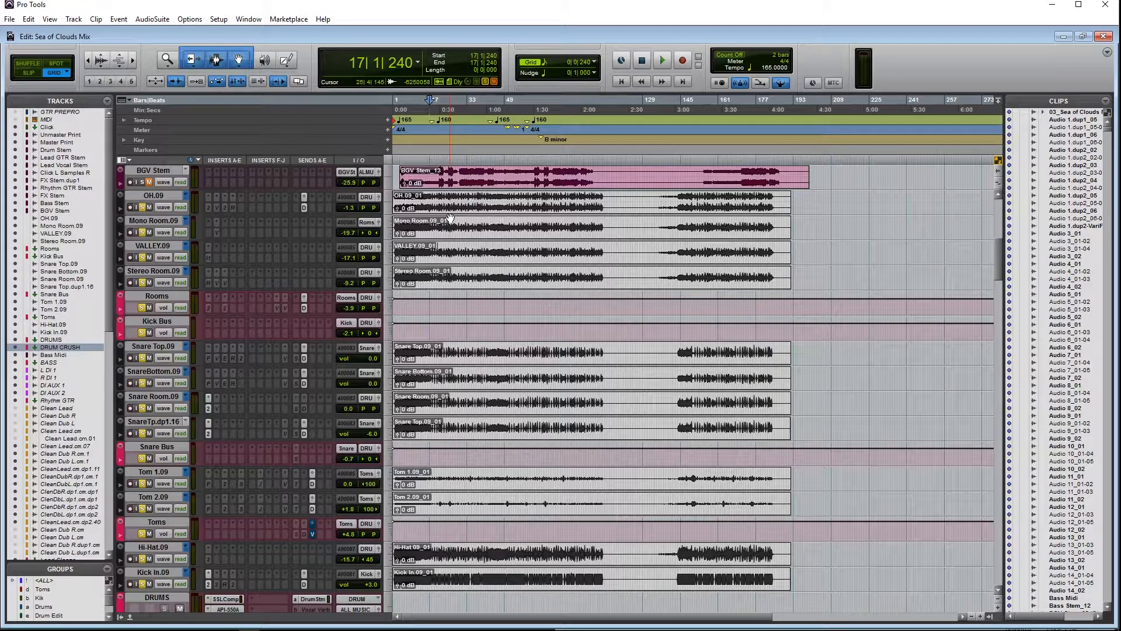
- Place the playback start at bar 10 and listen to a few bars of the soloed drum tracks
key(t)
key(t)
key(t)
key(t)
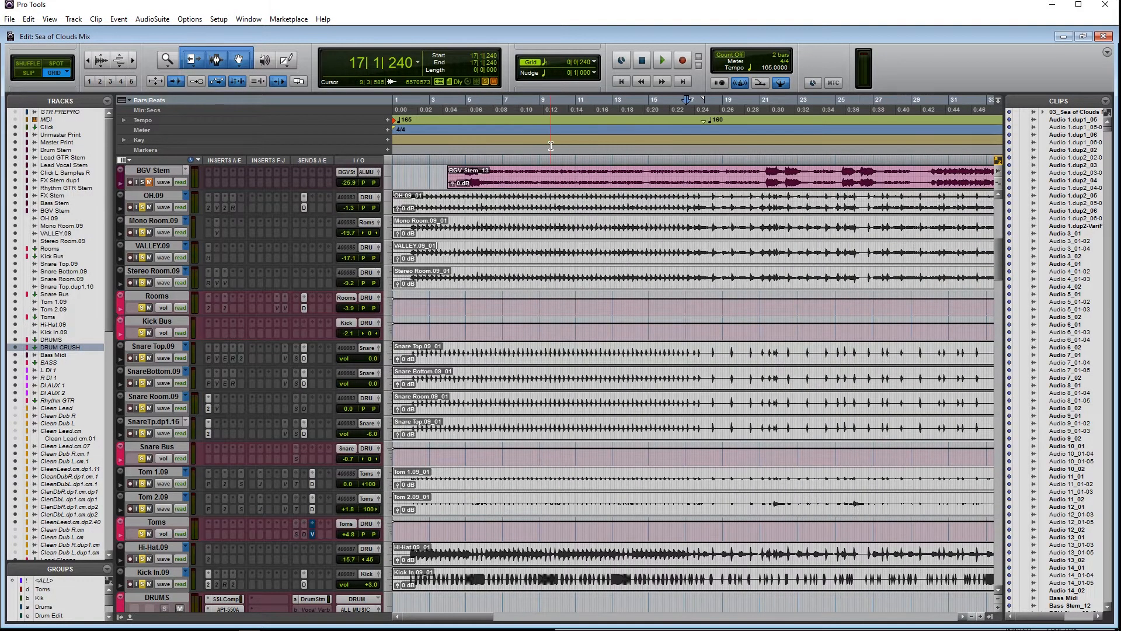
key(r)
key(r)
click(477, 199)
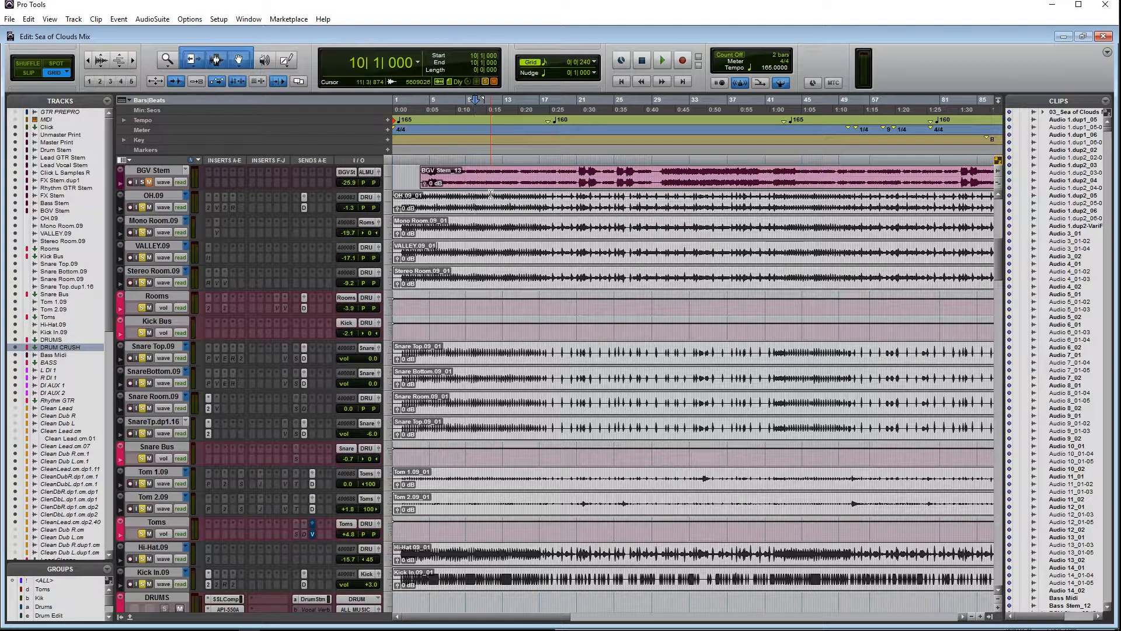
key(space)
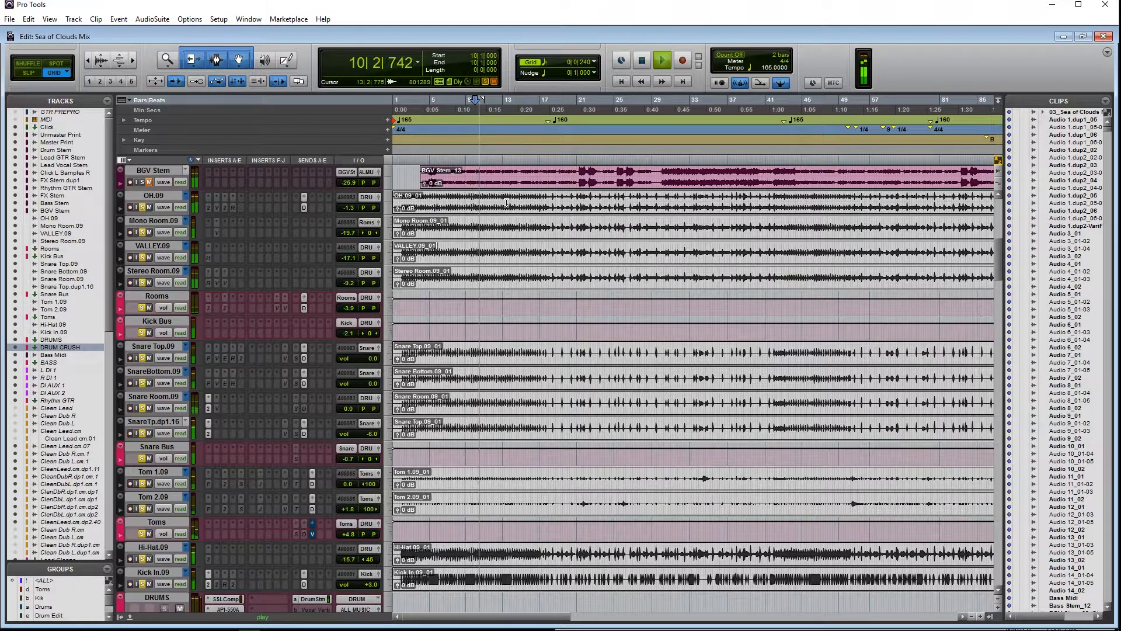
scroll(506, 202, down, 6)
scroll(491, 210, up, 6)
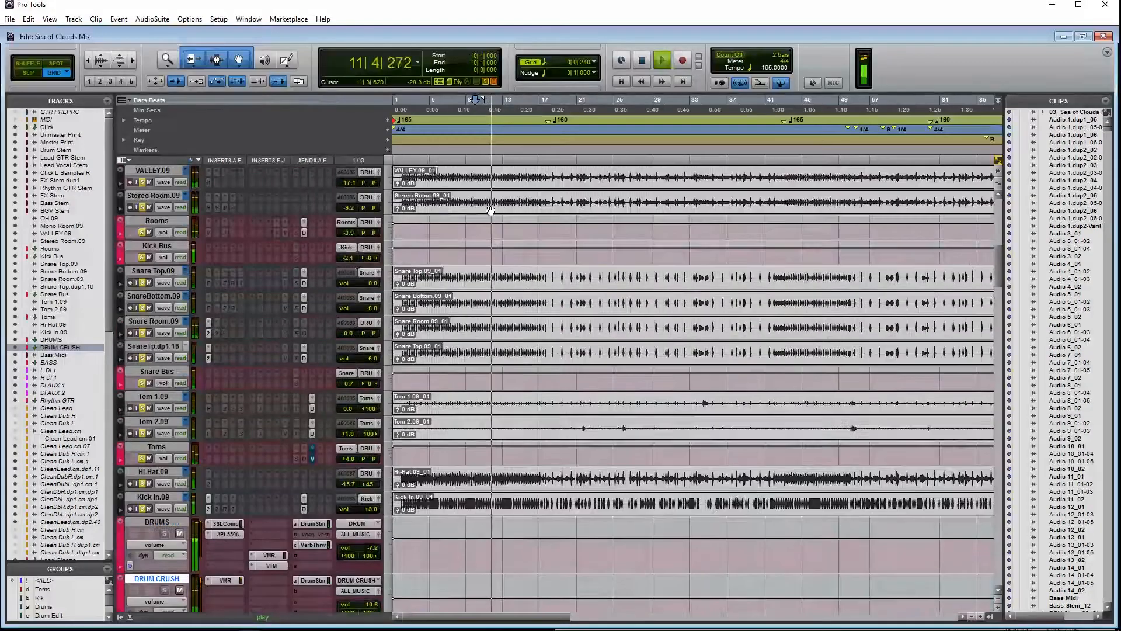
key(space)
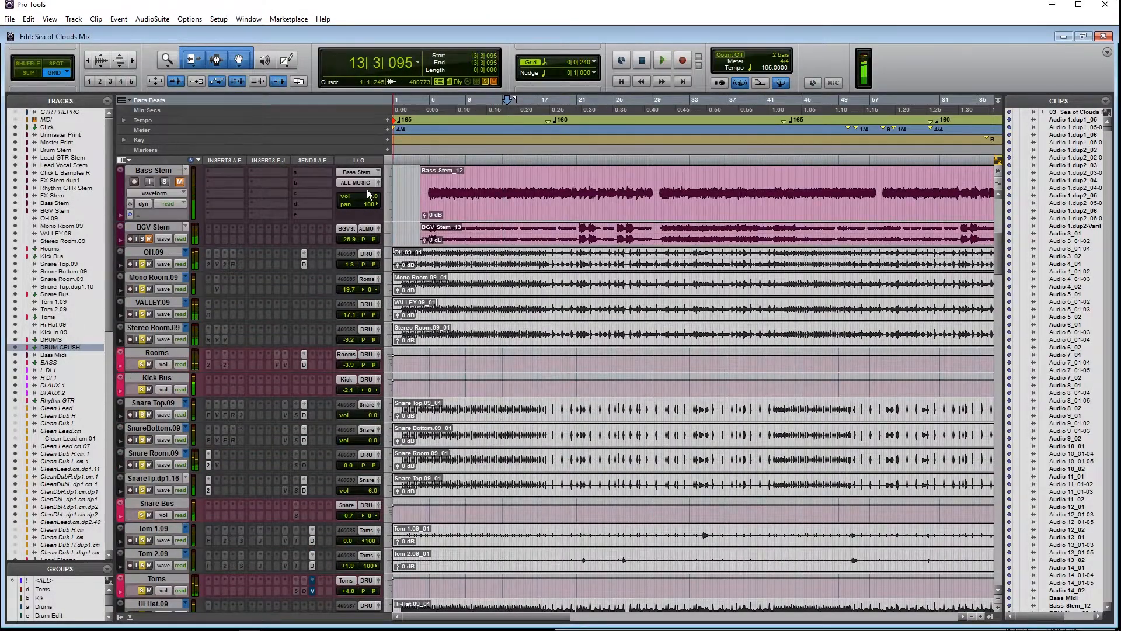
- Clear all solos, solo only the OH.09 overhead track and audition it from bar 9
alt+click(142, 265)
click(142, 264)
click(482, 257)
scroll(365, 268, down, 5)
scroll(365, 268, up, 6)
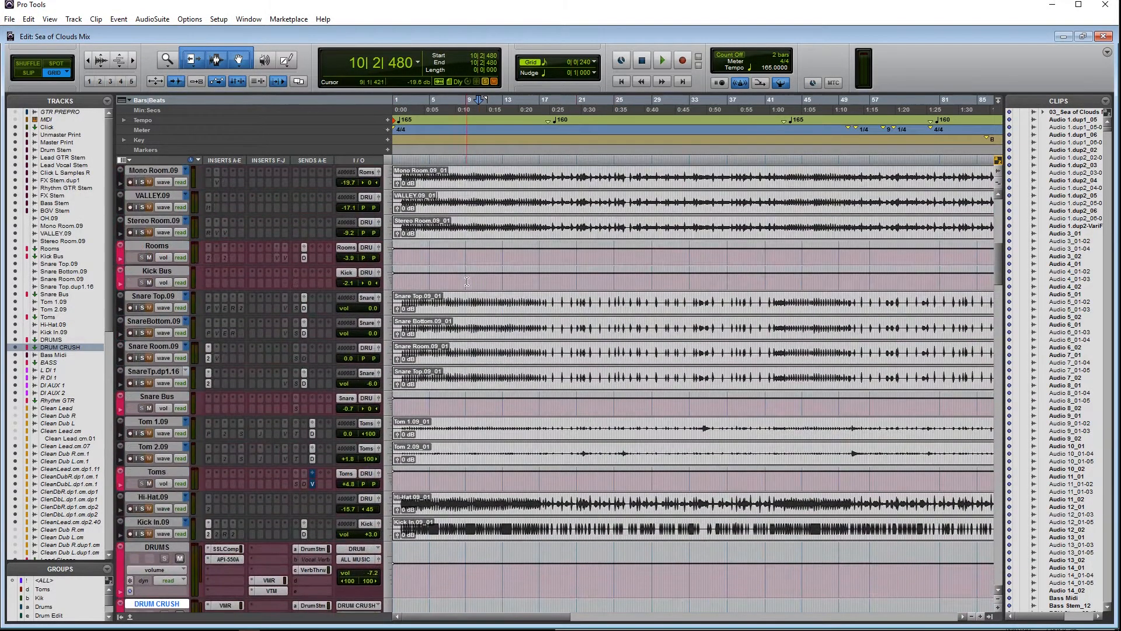
key(space)
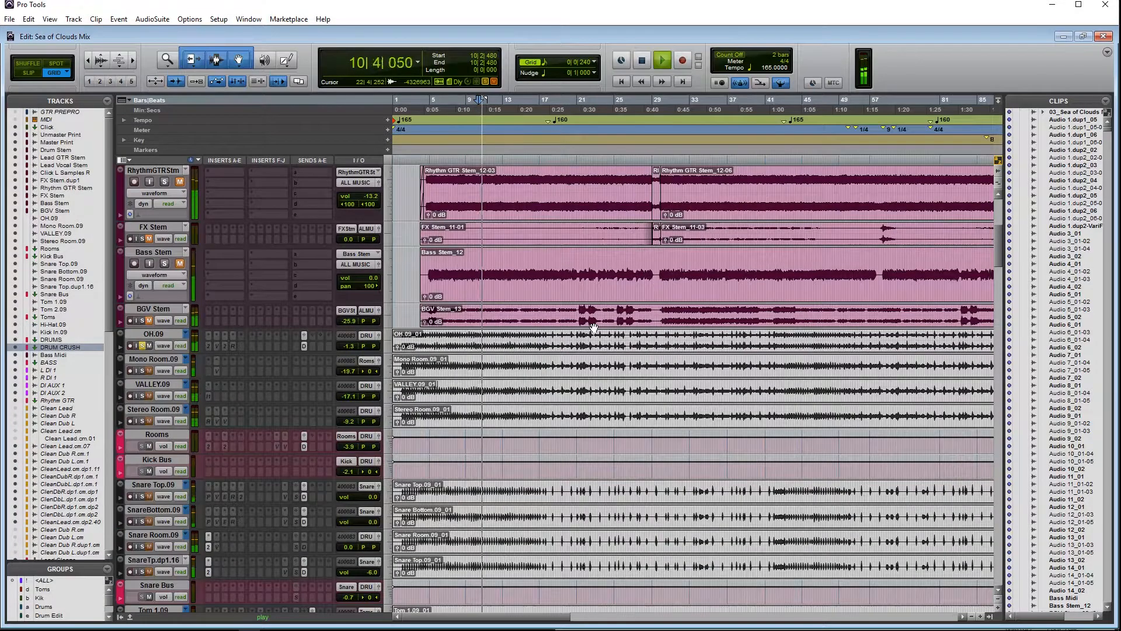
scroll(594, 327, down, 2)
key(Return)
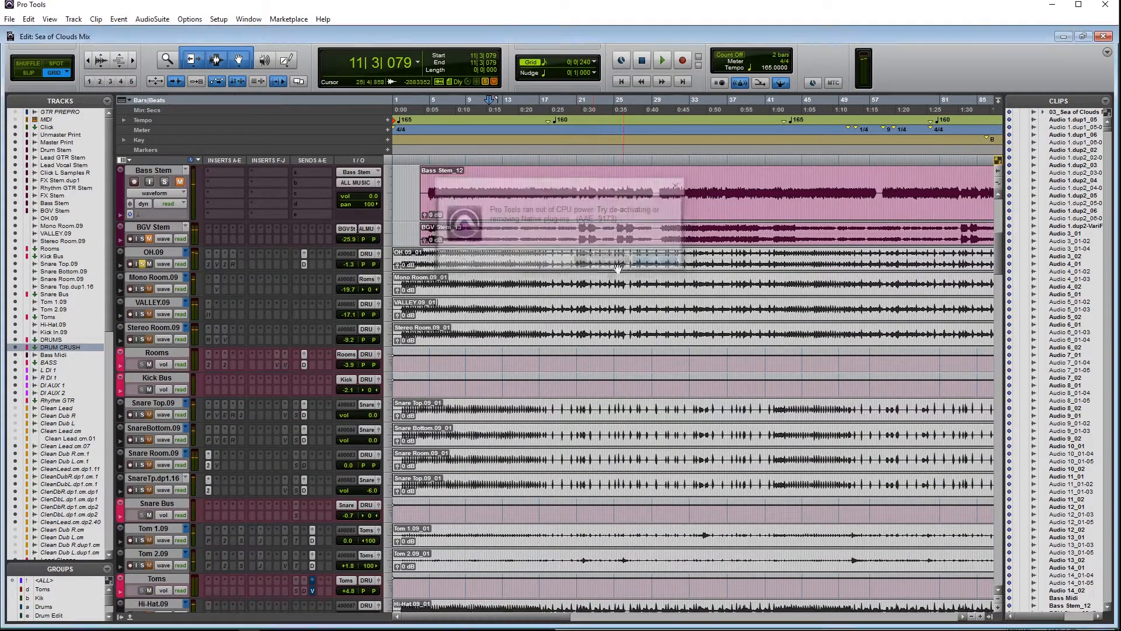
click(466, 257)
key(space)
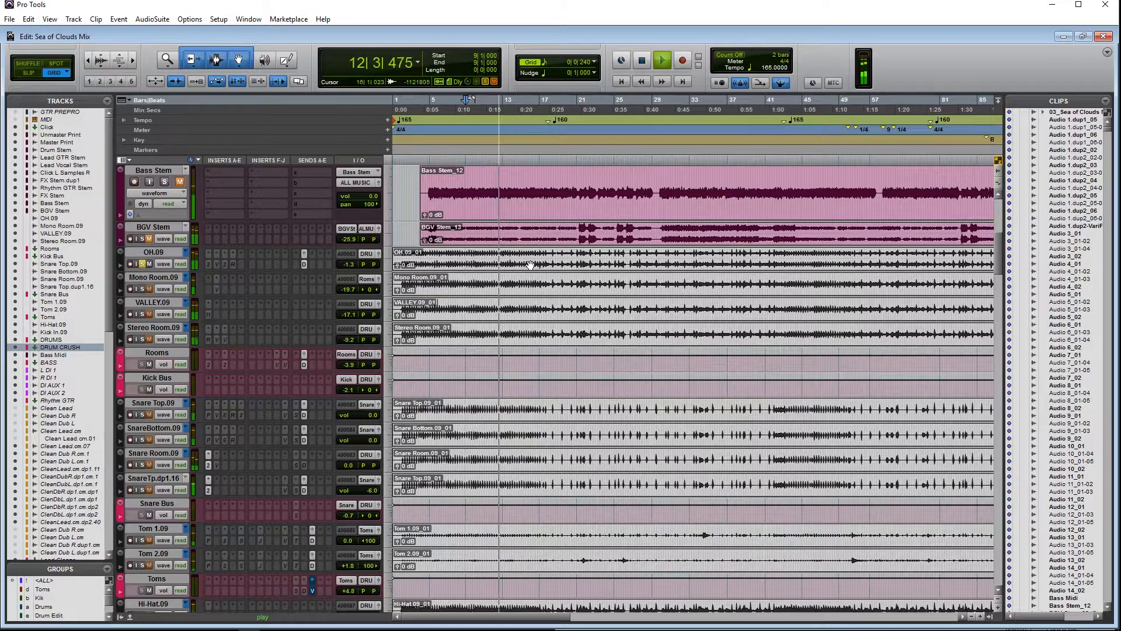
key(space)
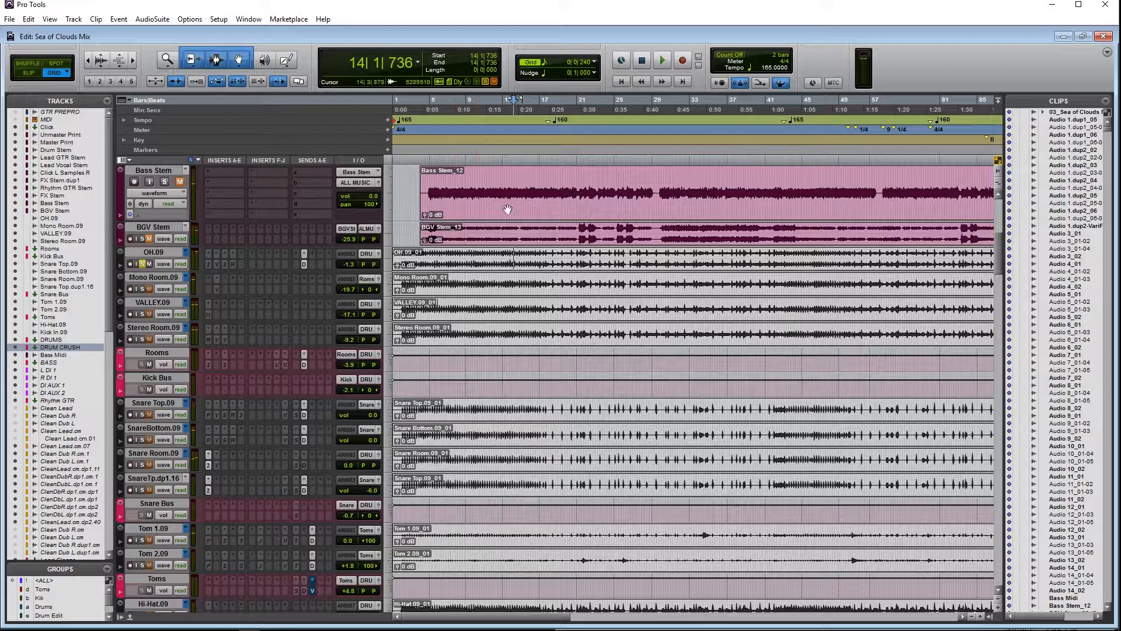
- Open the inactive L2 limiter in the first insert of OH.09 and make it active
click(209, 264)
right_click(209, 264)
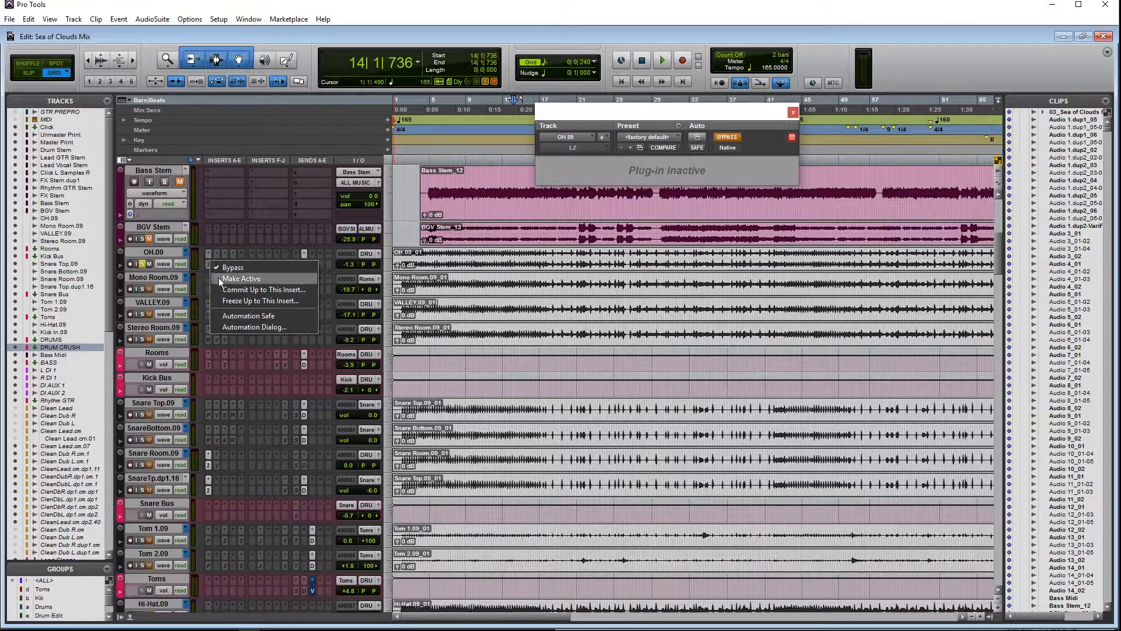
click(241, 279)
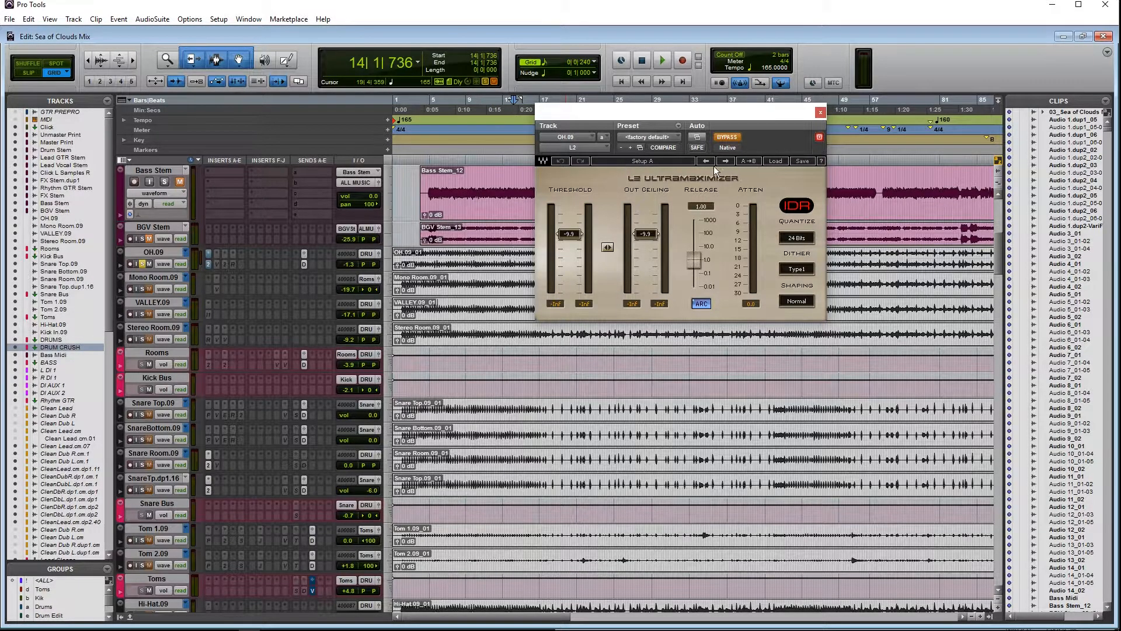
- Play the overheads from 9|2|480 with the L2 still bypassed
click(466, 252)
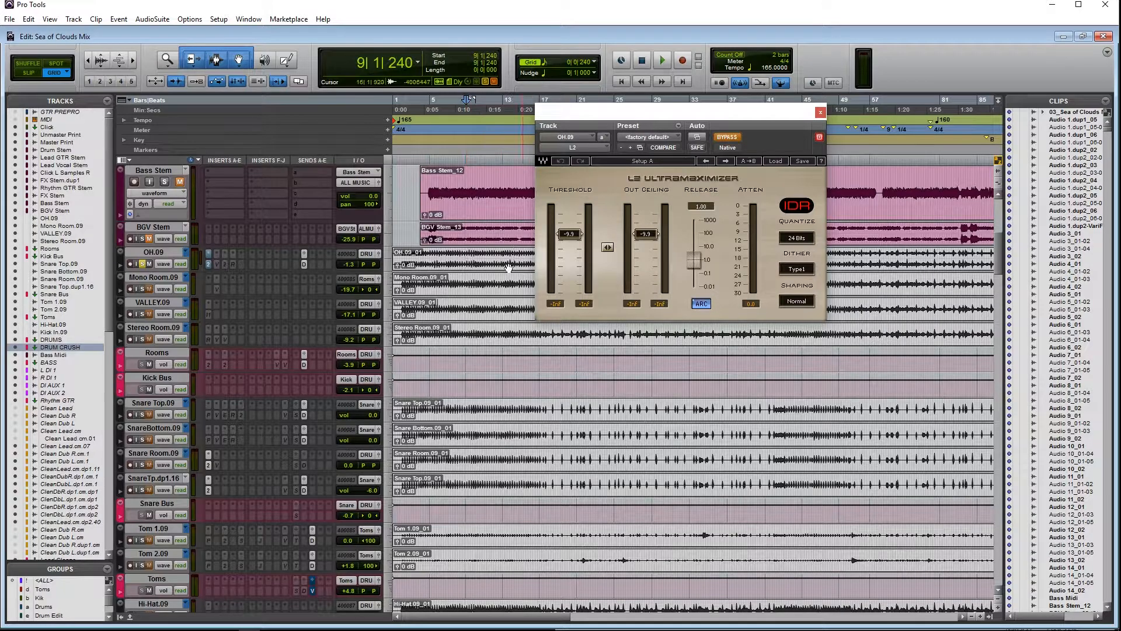
click(470, 255)
key(space)
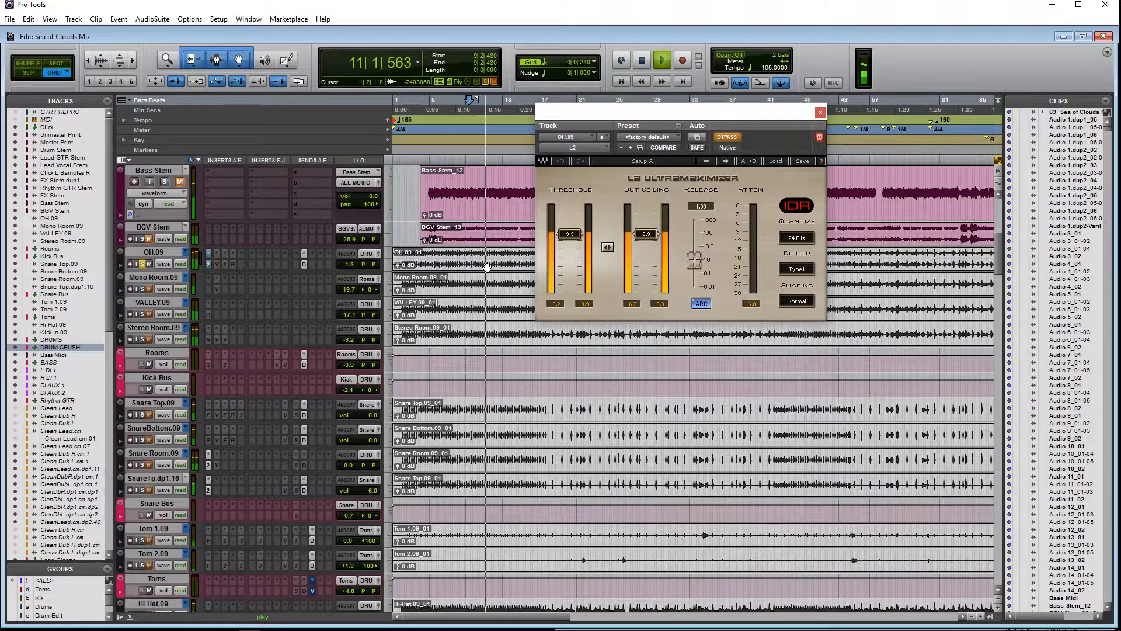
key(space)
- Compare the overheads with the L2 bypassed and engaged from 8|3|720, leave it engaged and close the plug-in
click(736, 134)
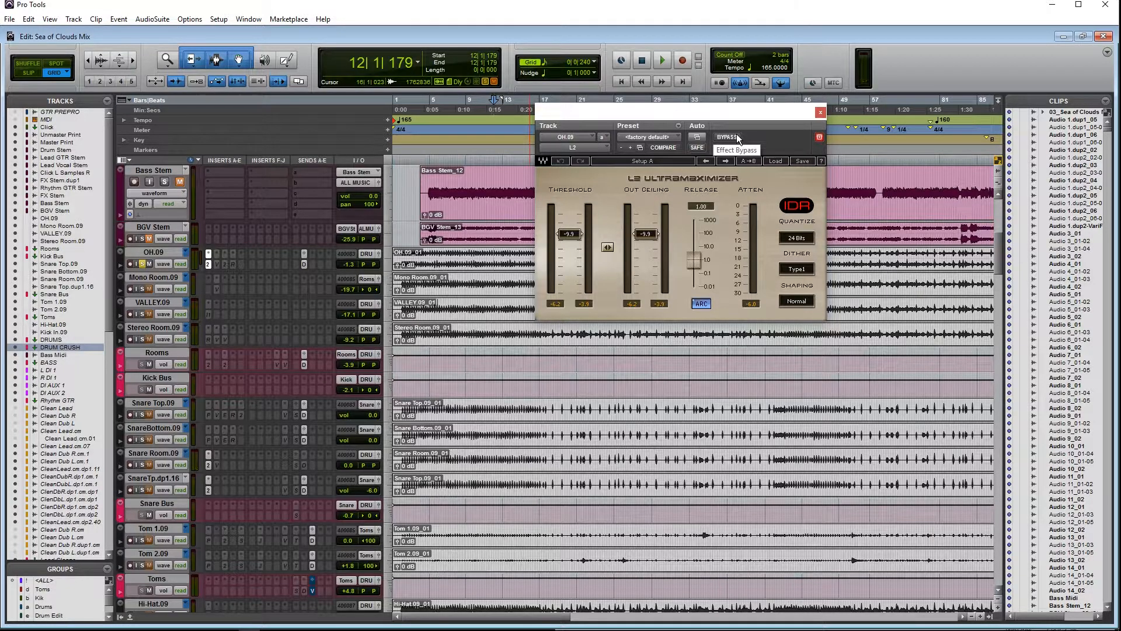
click(465, 254)
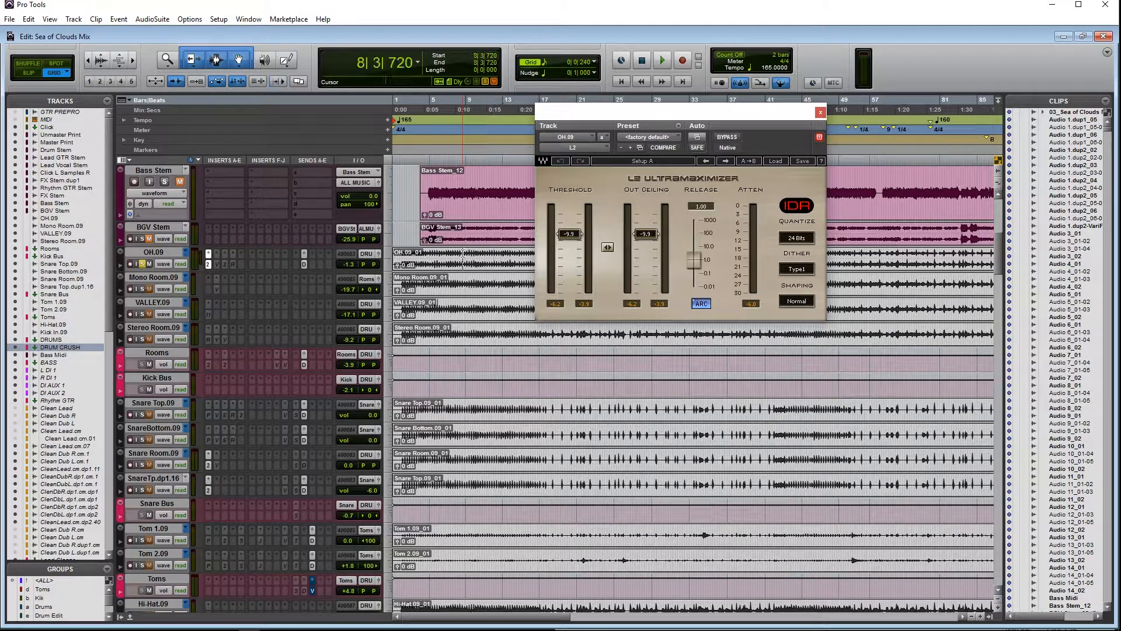
click(723, 136)
key(space)
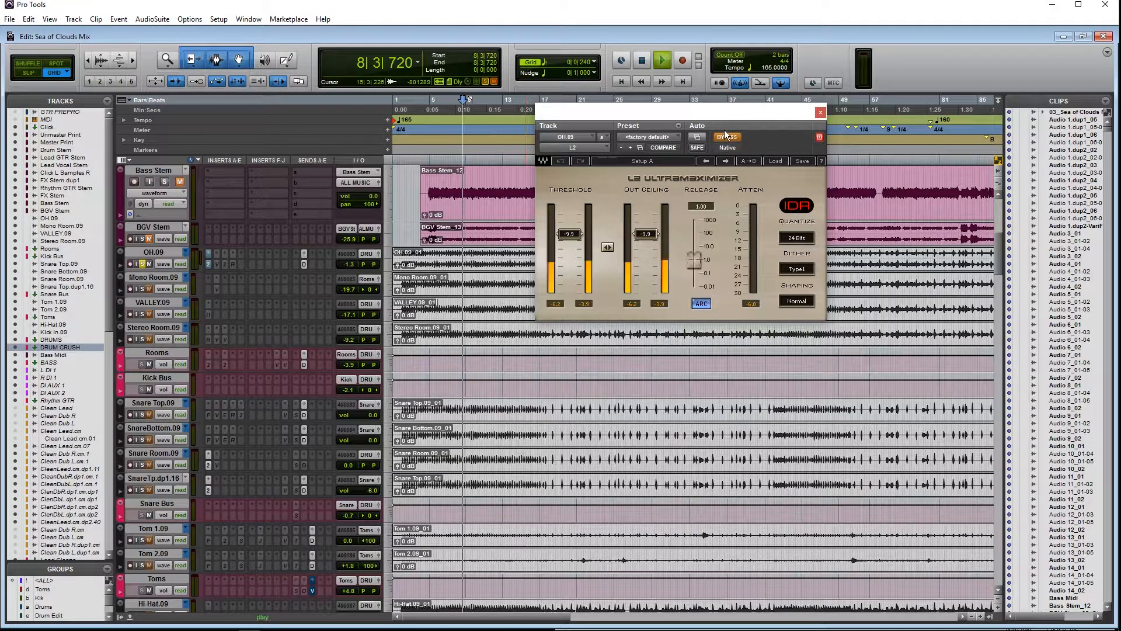
click(725, 137)
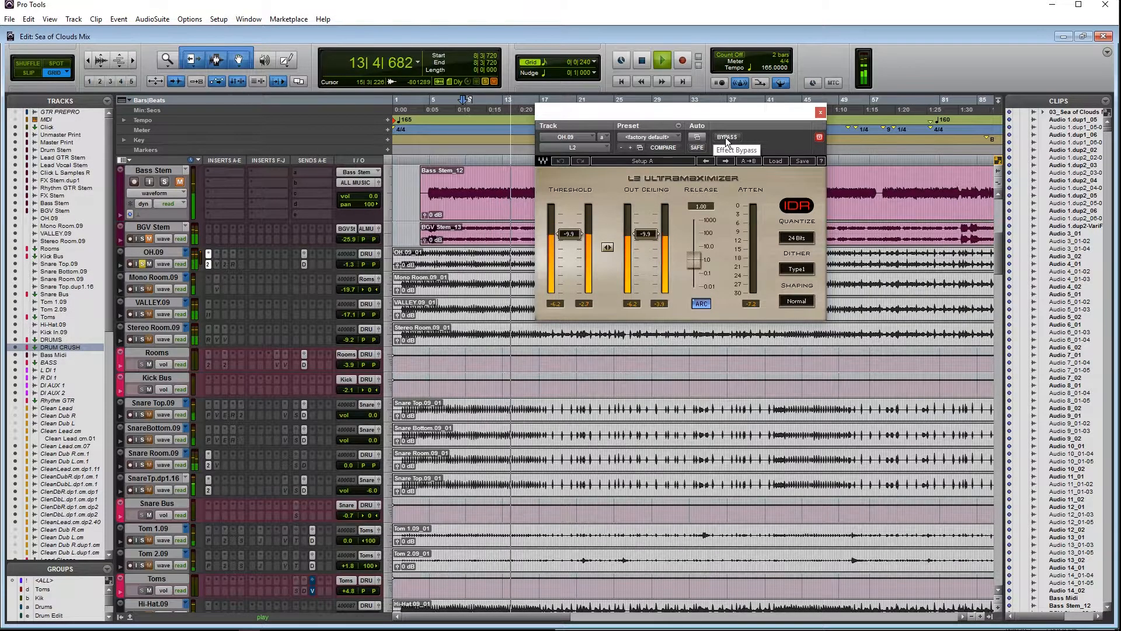
click(726, 138)
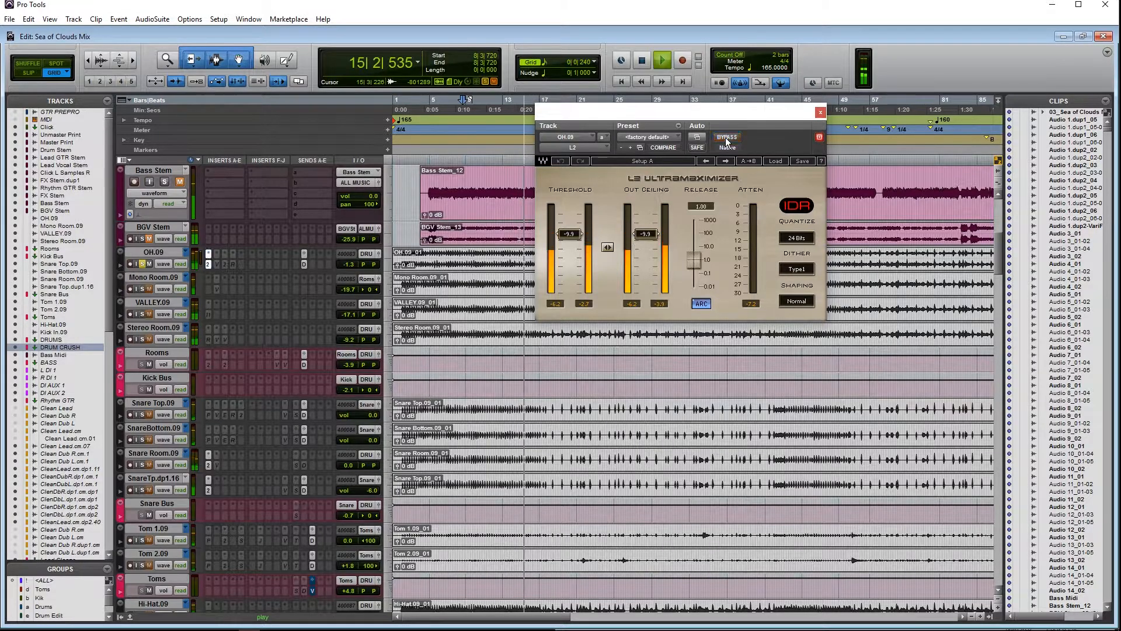
key(space)
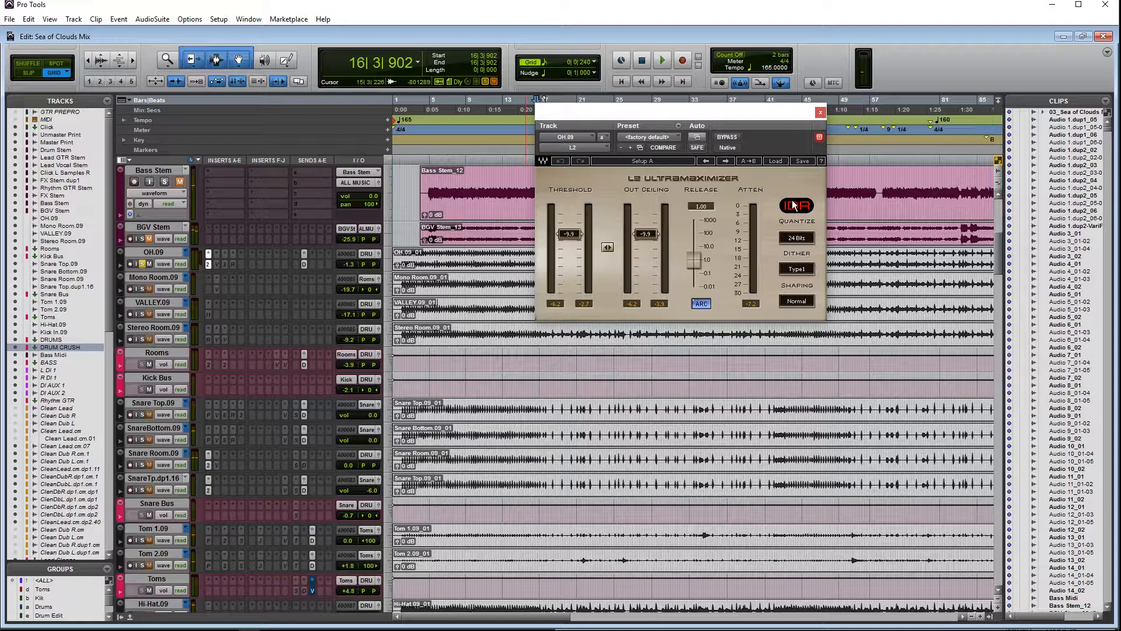
click(821, 112)
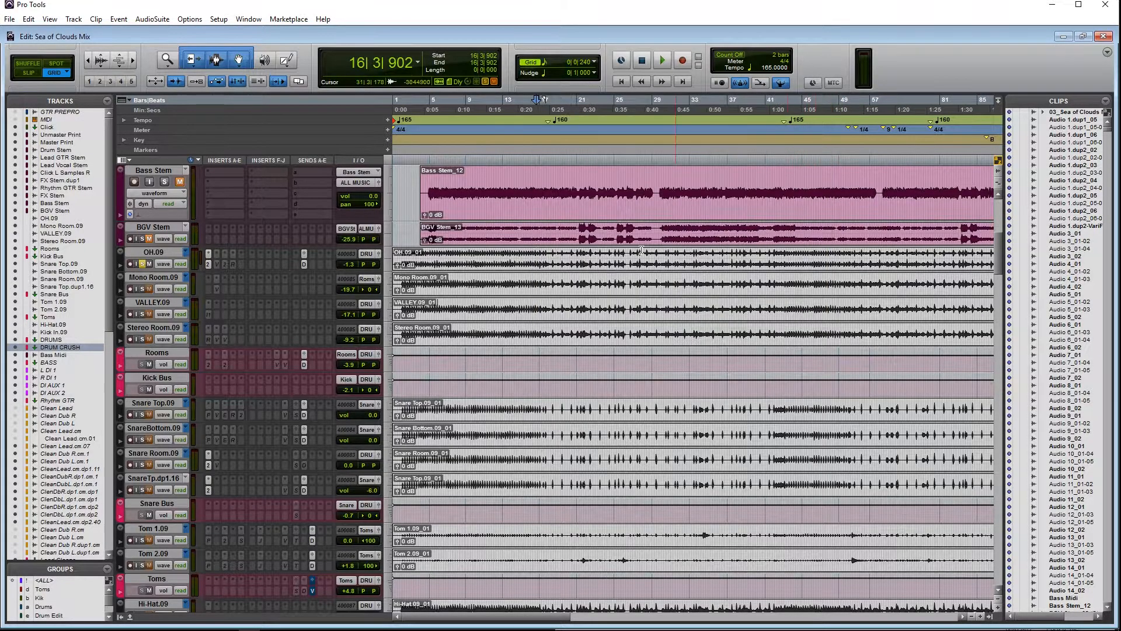
- Make the Virtual Mix Rack in the second insert of OH.09 active and move its window clear of the tracks
click(216, 265)
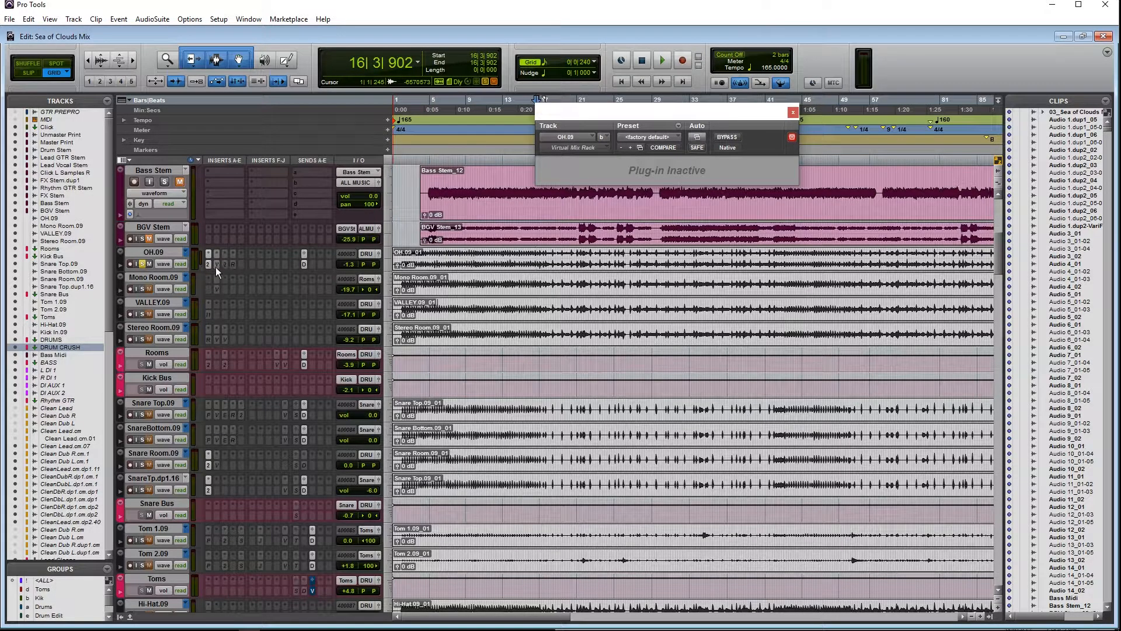
right_click(215, 262)
click(257, 280)
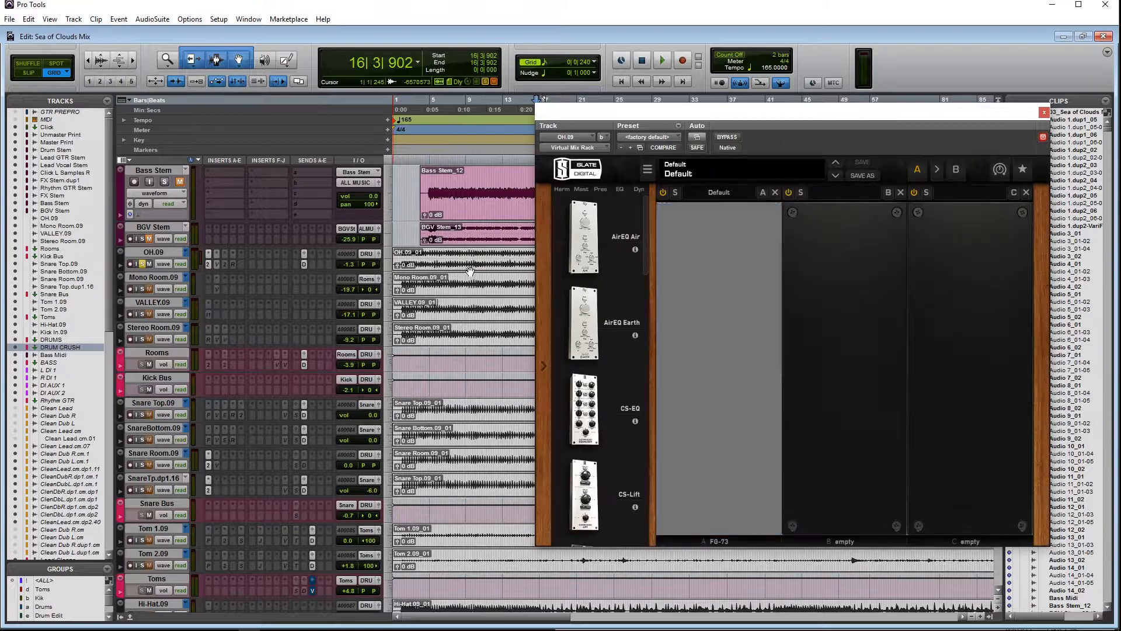
drag(678, 114, 722, 69)
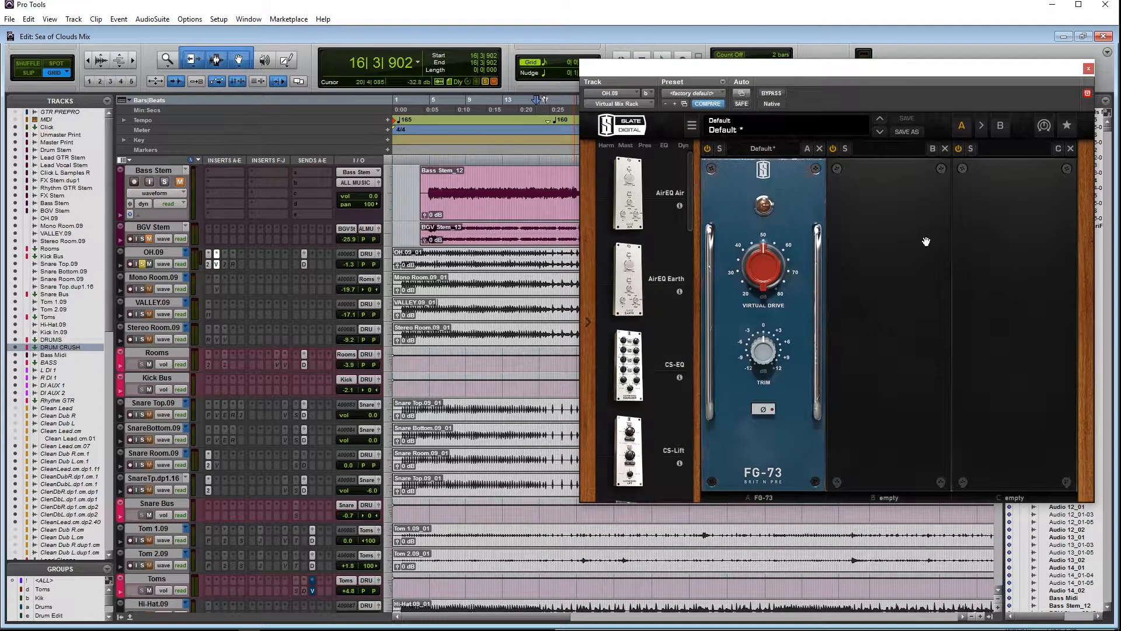
- Play the overheads from 19|2|240 and compare the sound with the Virtual Mix Rack's FG-73 bypassed and engaged
click(508, 251)
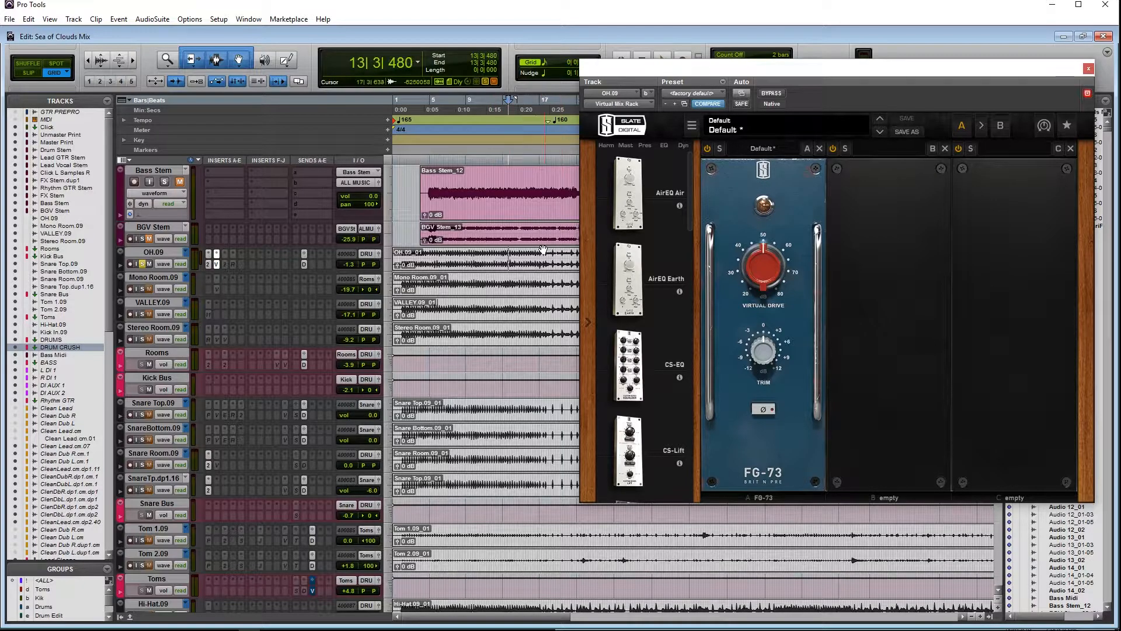
scroll(507, 254, right, 3)
scroll(471, 270, left, 2)
scroll(469, 268, right, 1)
click(448, 256)
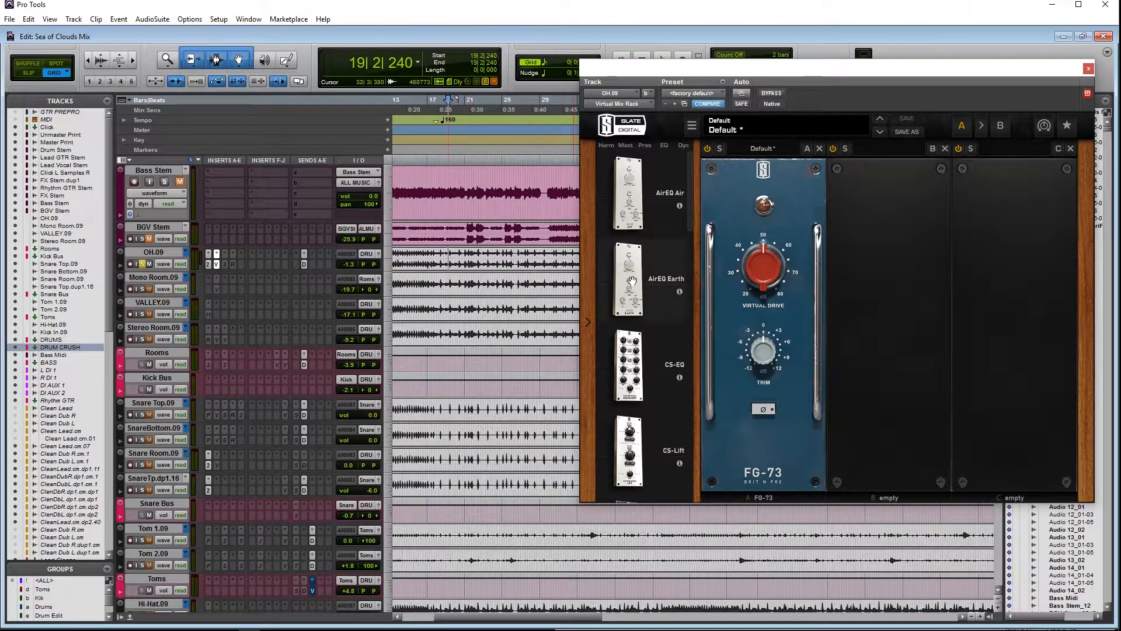
click(771, 93)
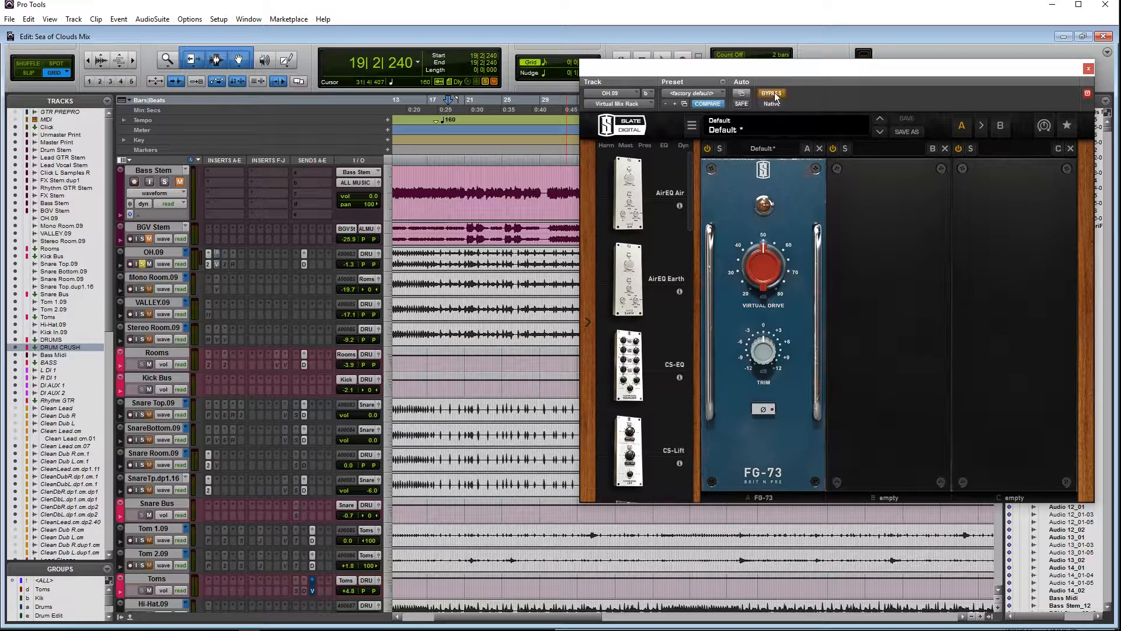
key(space)
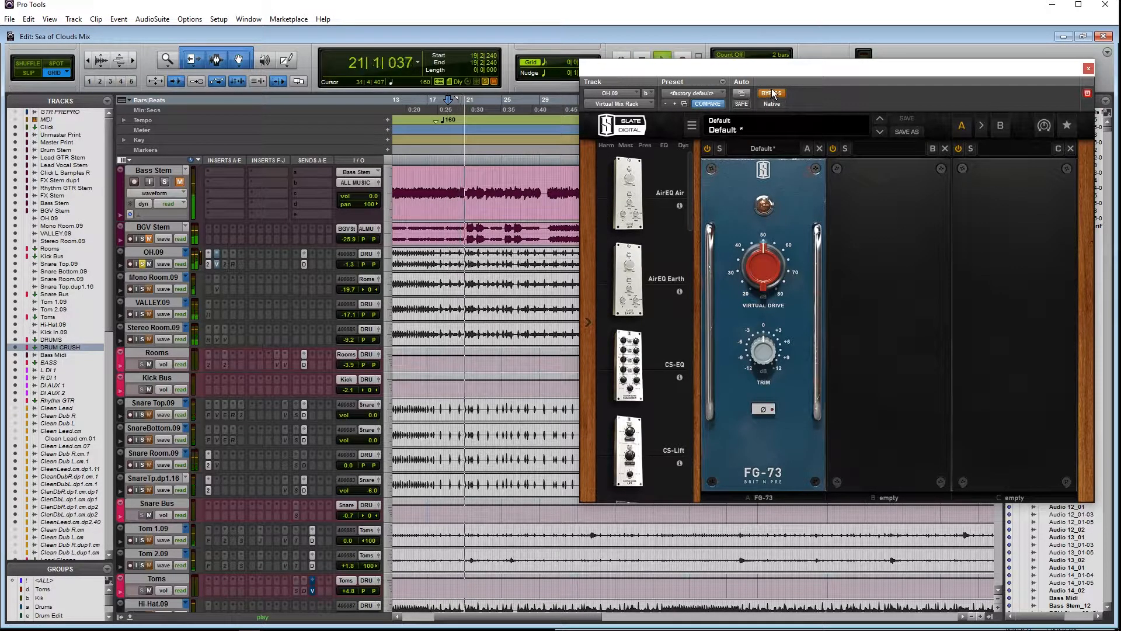
click(771, 93)
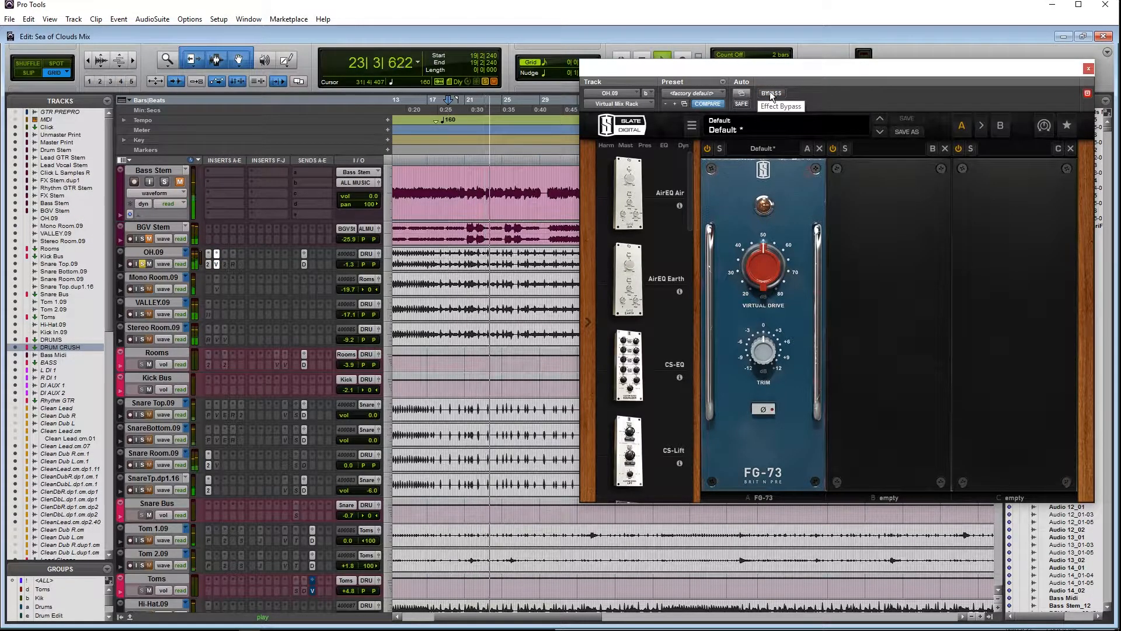
click(771, 93)
click(771, 94)
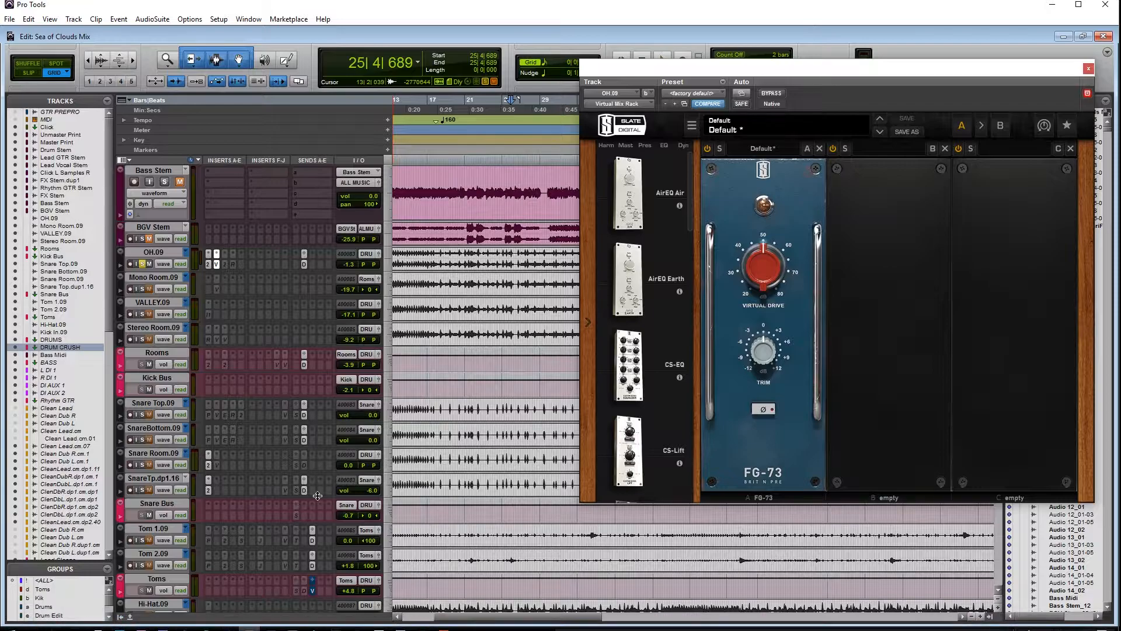
- Open the inactive FabFilter Pro-Q 2 in the third insert of OH.09 and make it active
click(227, 264)
right_click(226, 264)
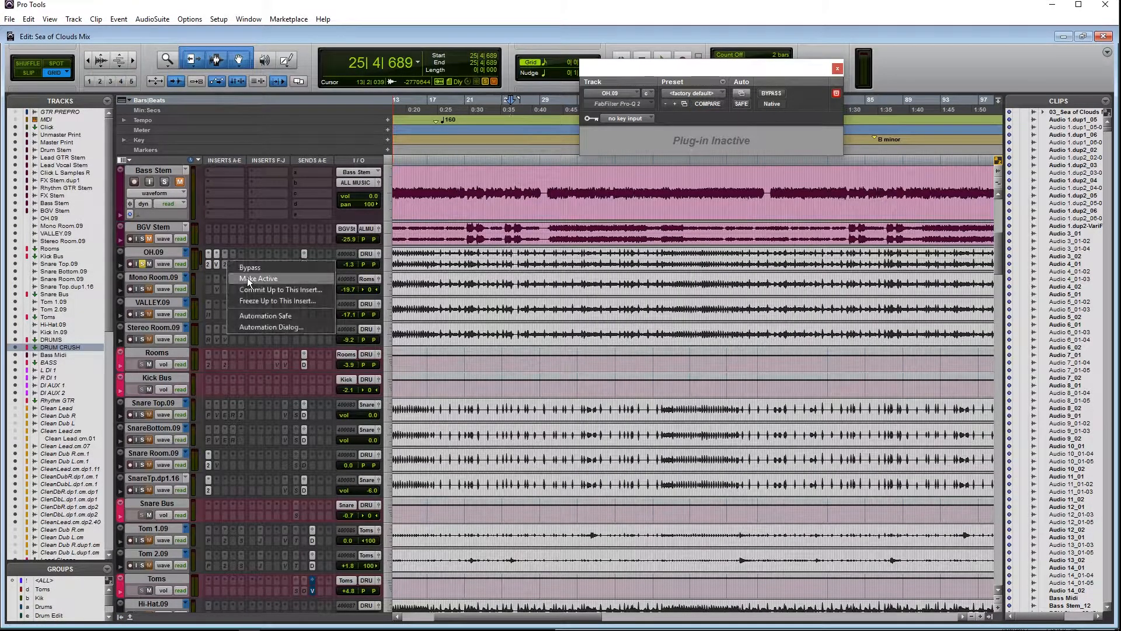
click(247, 278)
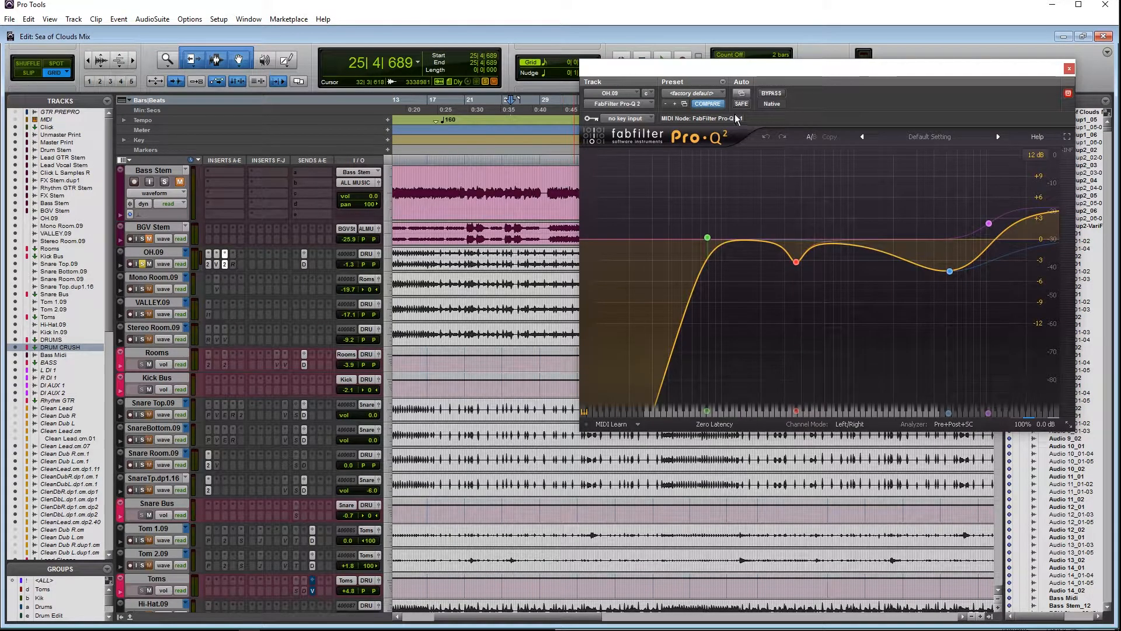
- Review the L2 and Virtual Mix Rack inserts on OH.09, and return to the FabFilter Pro-Q 2 in the third insert
click(210, 264)
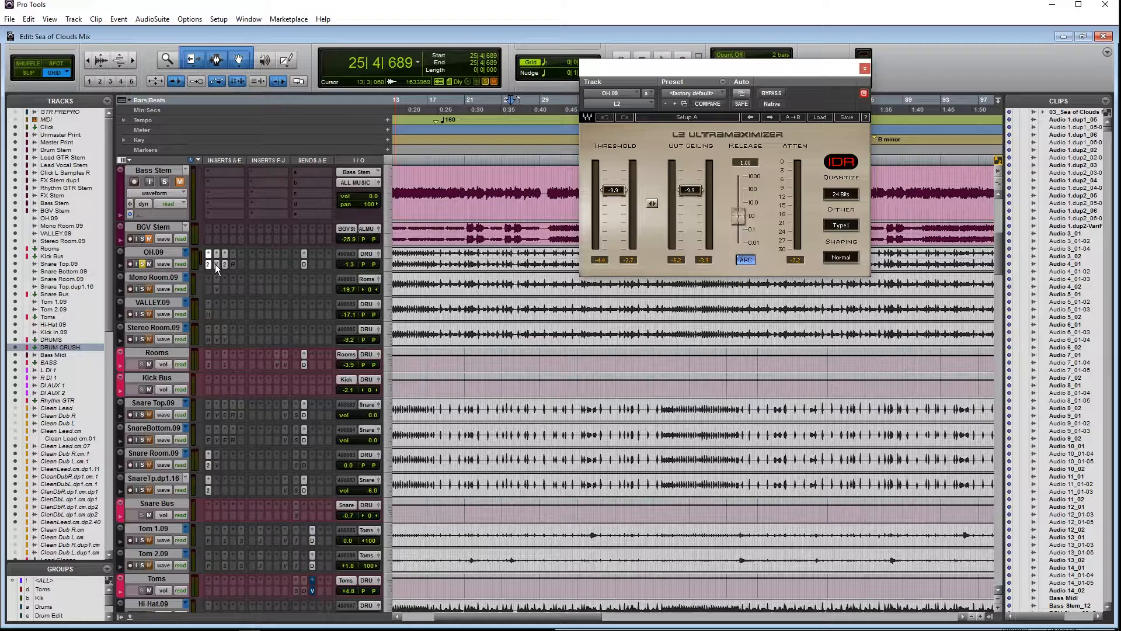
click(215, 264)
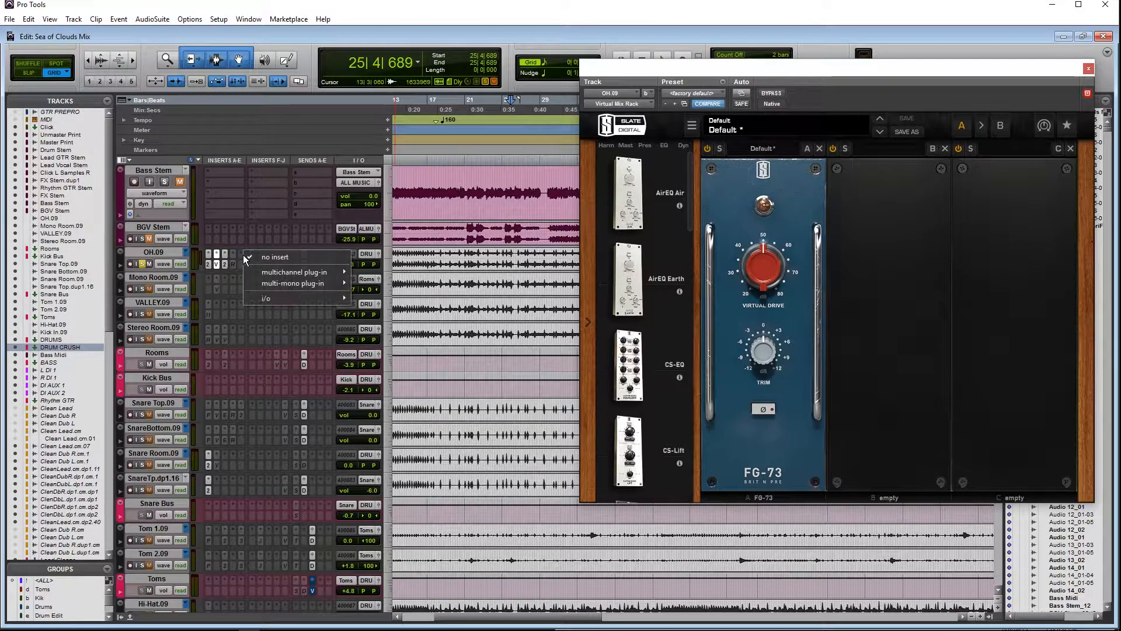
click(226, 266)
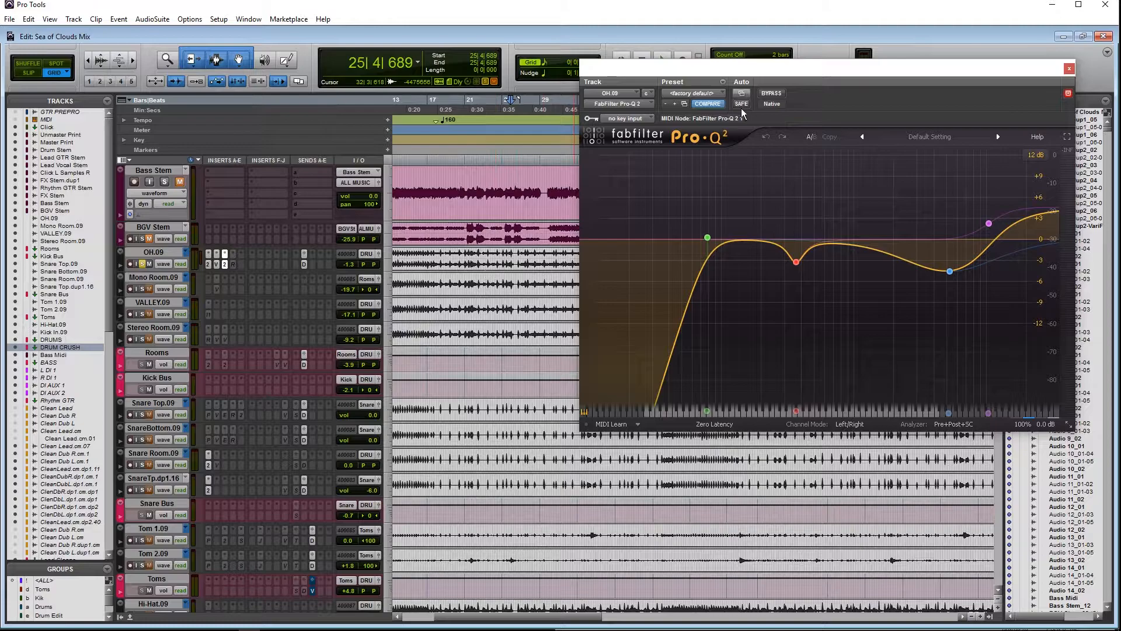
- Play the overheads from 17|1|000 and compare the sound with the Pro-Q 2 bypassed and engaged
click(769, 93)
click(431, 257)
key(space)
key(space)
click(428, 258)
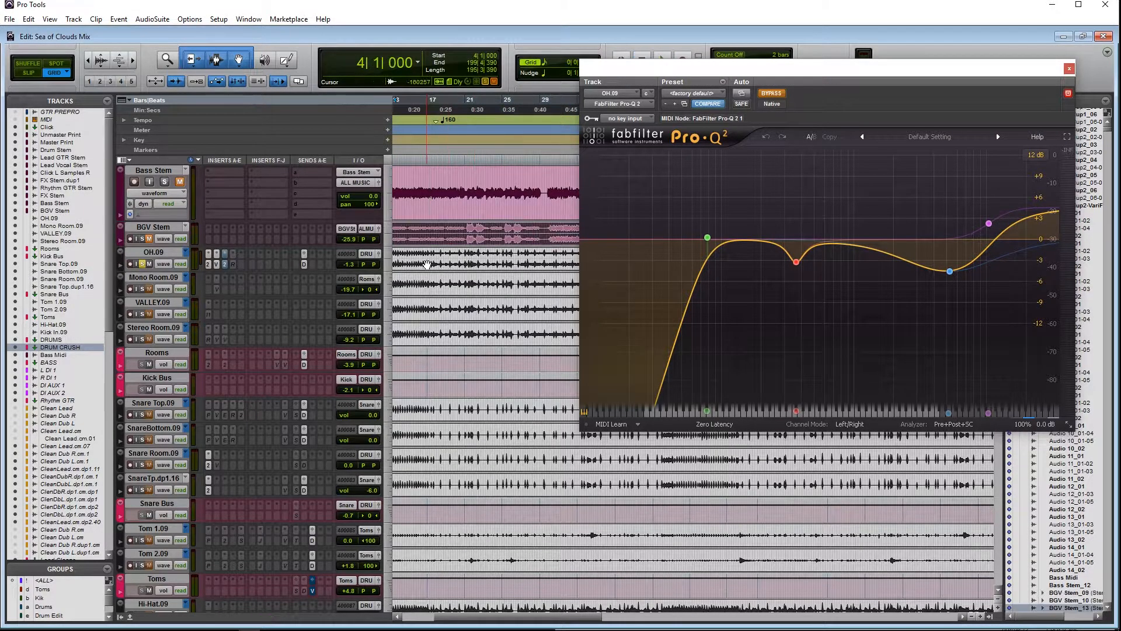
key(space)
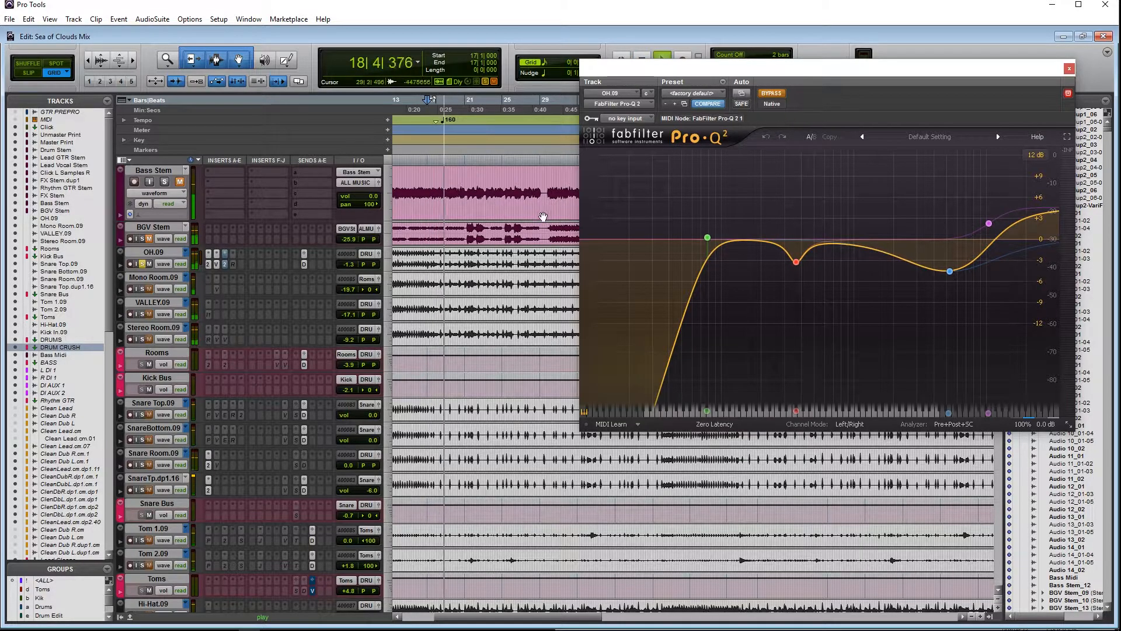
click(772, 93)
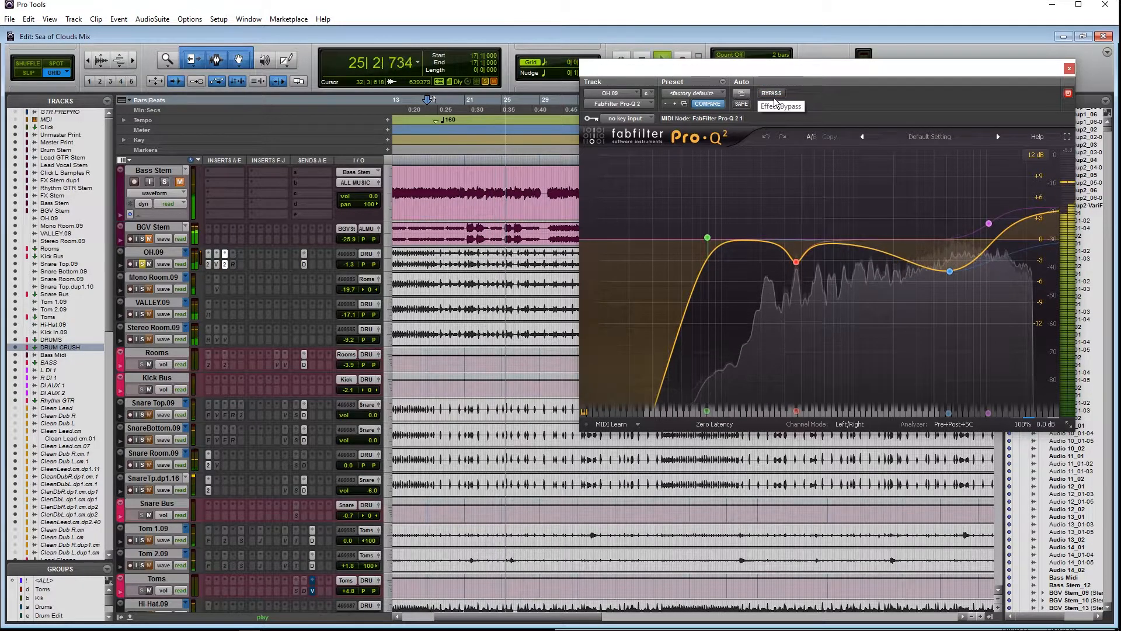
key(space)
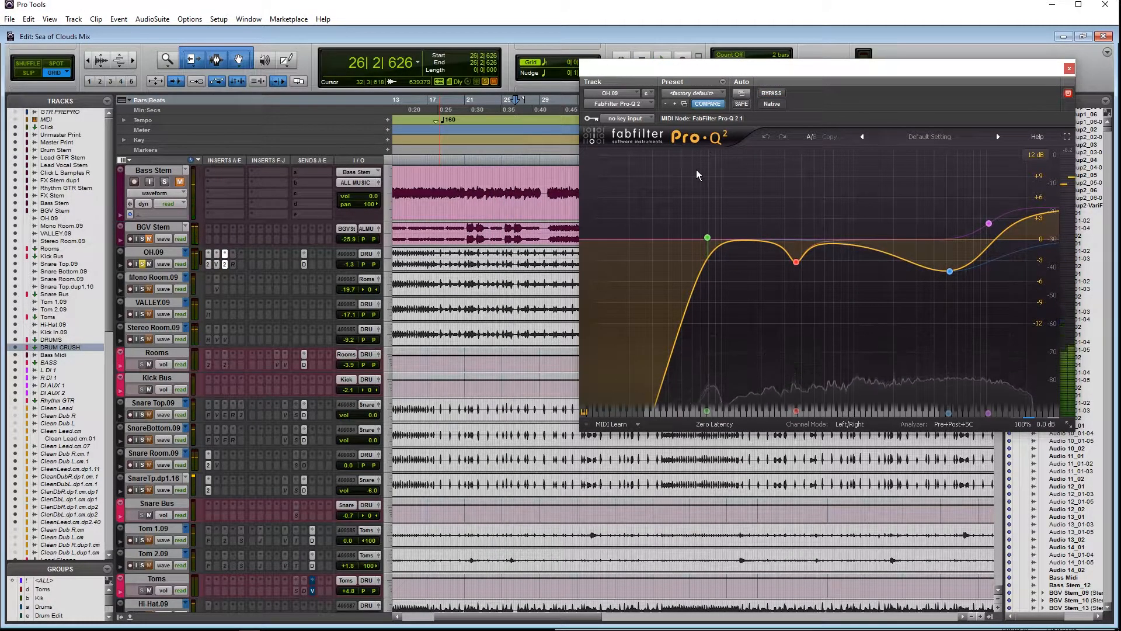
- Place the cursor at 42|1|000 on OH.09 and examine the Pro-Q 2's low-cut band and low-mid cut
scroll(440, 262, down, 3)
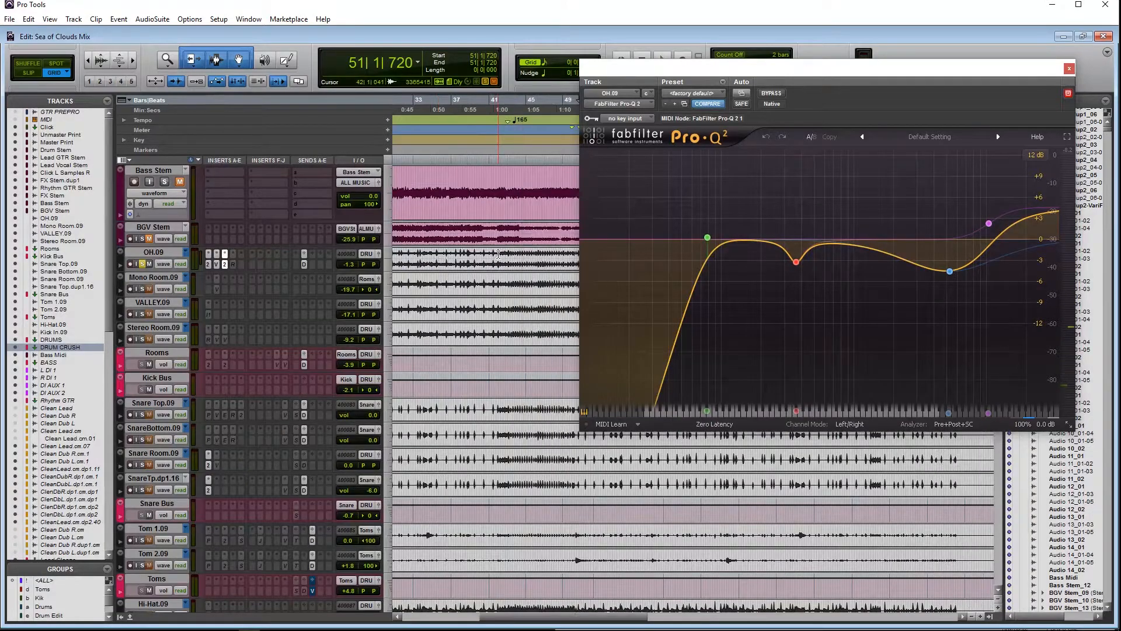
click(498, 255)
mouse_move(710, 245)
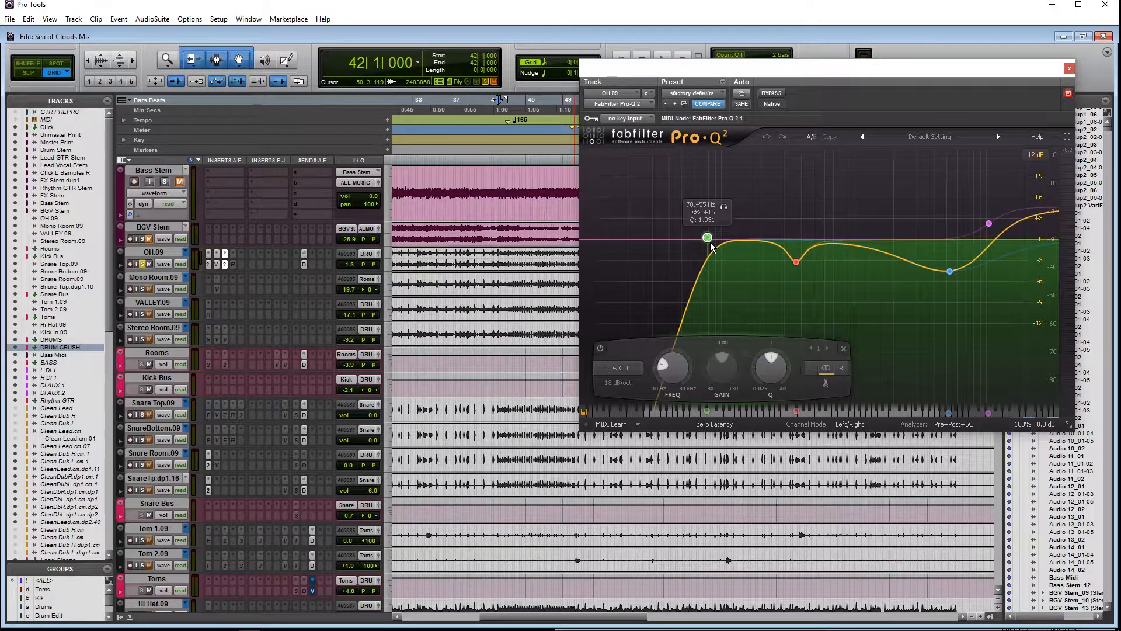
click(797, 262)
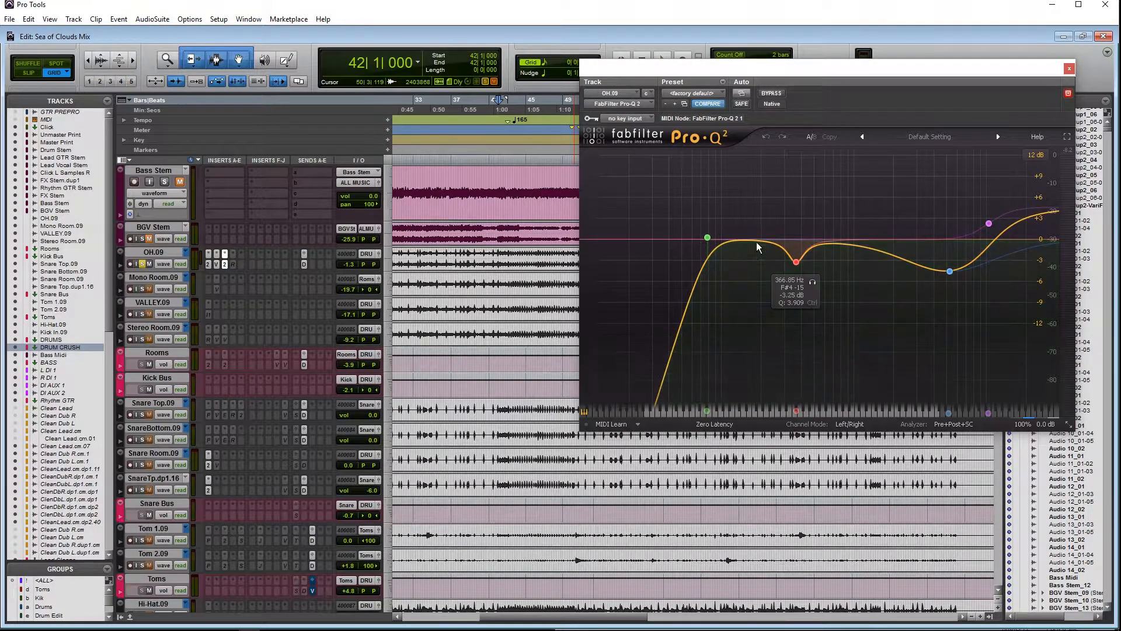
- Bypass the Pro-Q 2 and audition the overheads from 20|1|240 and again from 21|2|720
scroll(520, 276, left, 3)
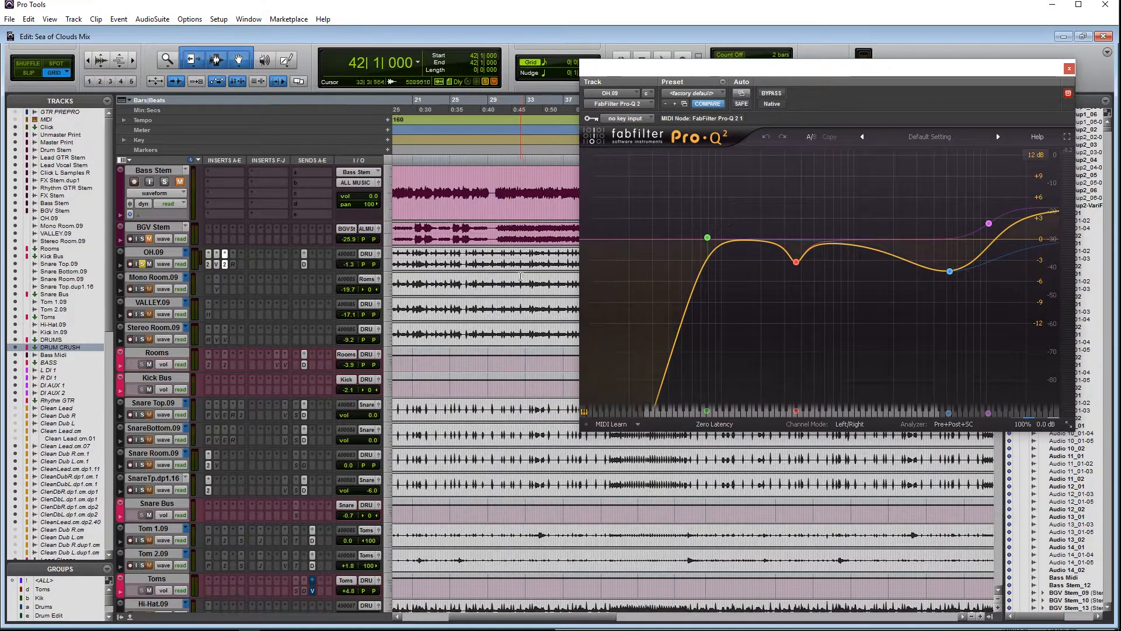
scroll(469, 264, left, 2)
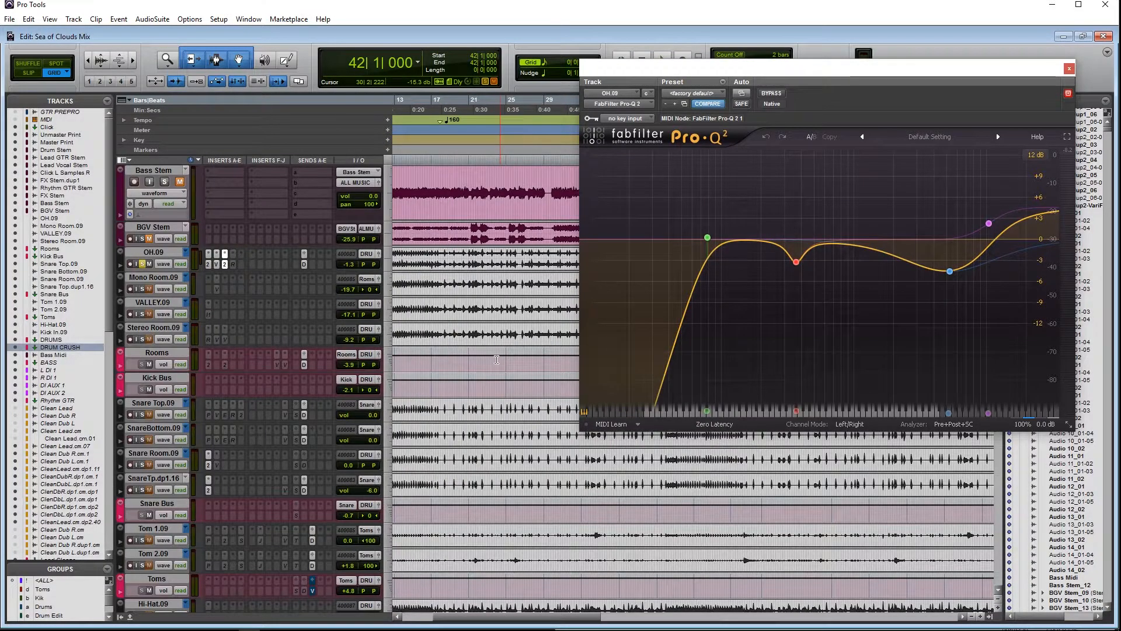
click(465, 262)
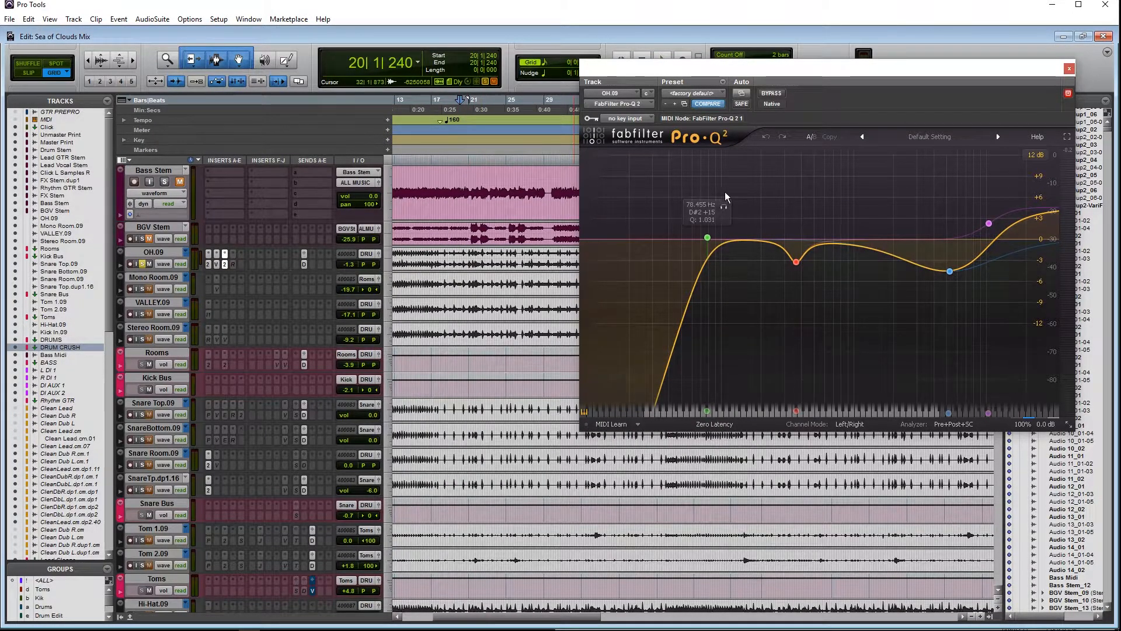
click(771, 93)
key(space)
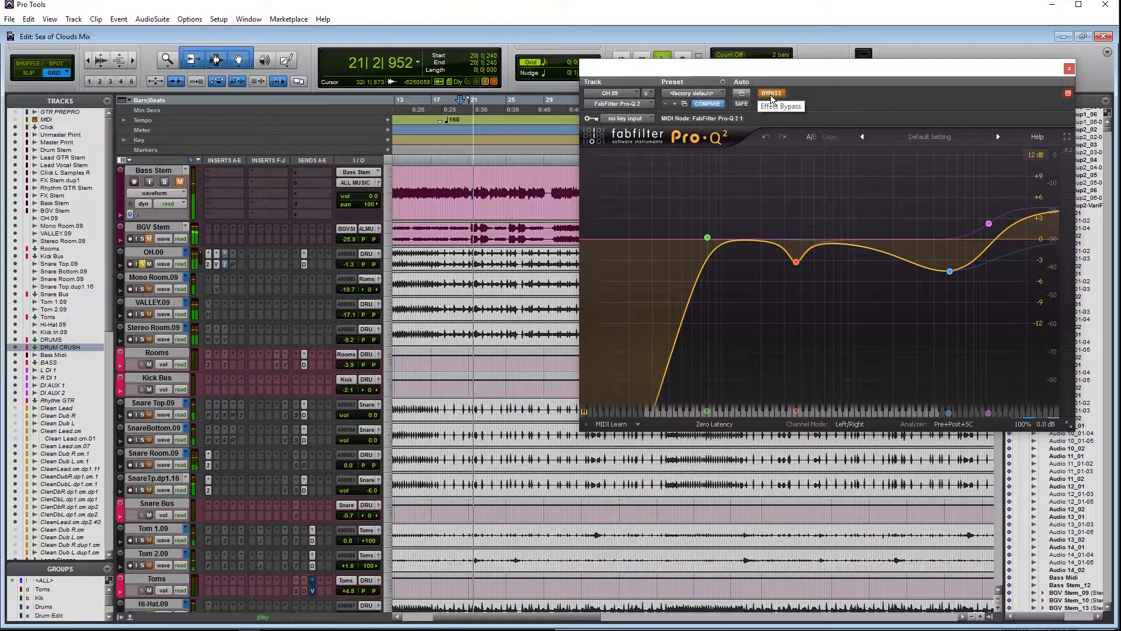
key(space)
click(472, 251)
key(space)
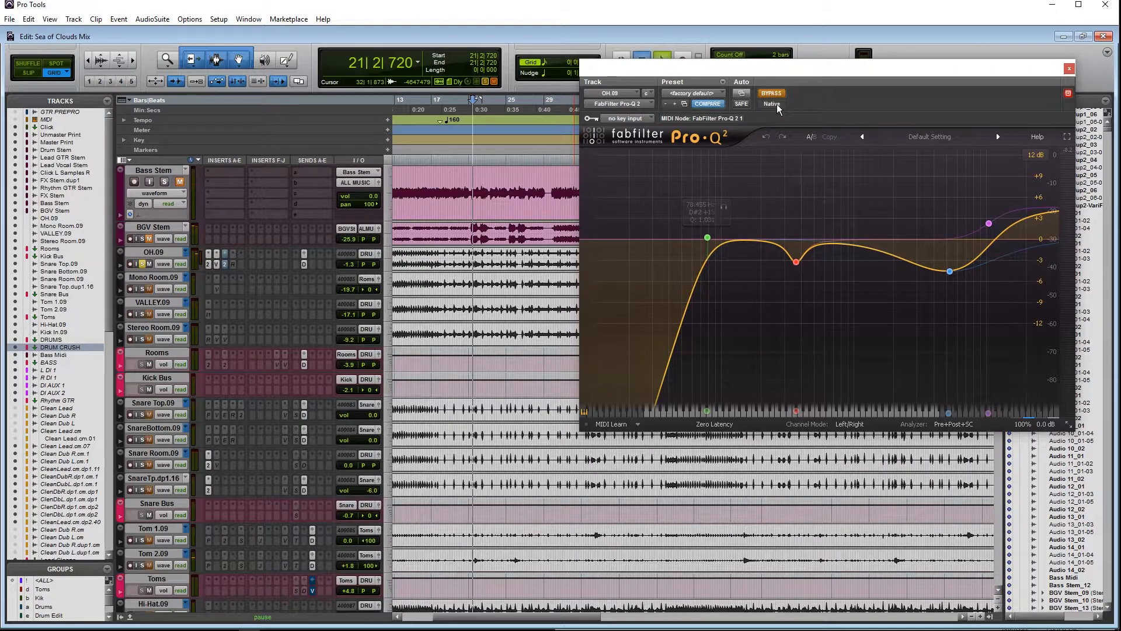
- Replay the overheads from 20|4|480 with the Pro-Q 2 bypassed and from 21|1|000 with it engaged
click(468, 257)
key(space)
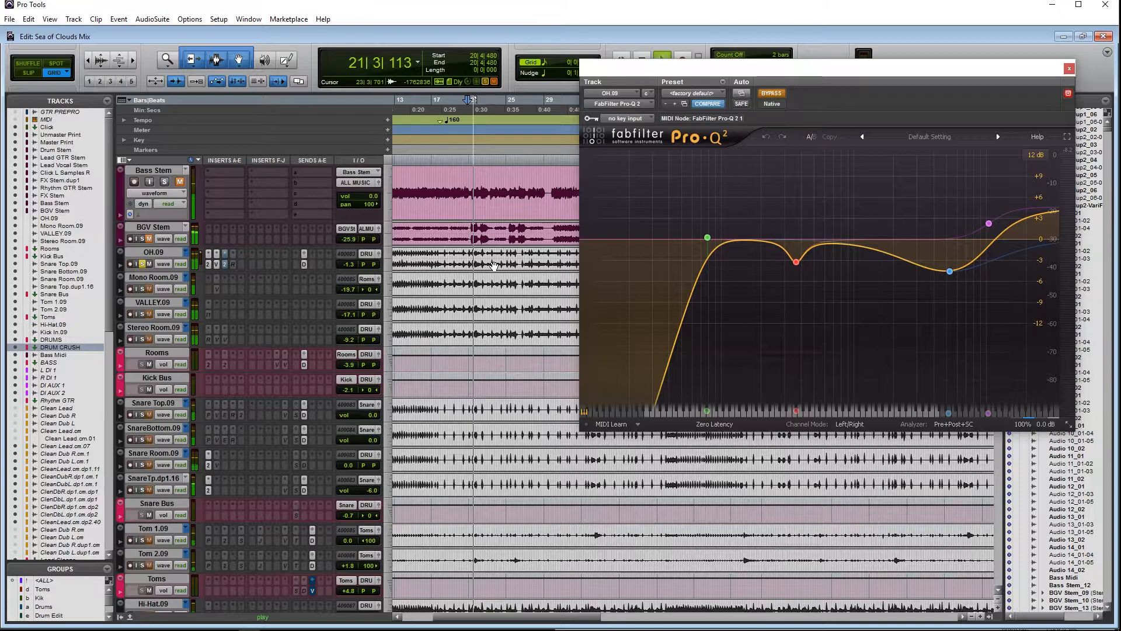
key(space)
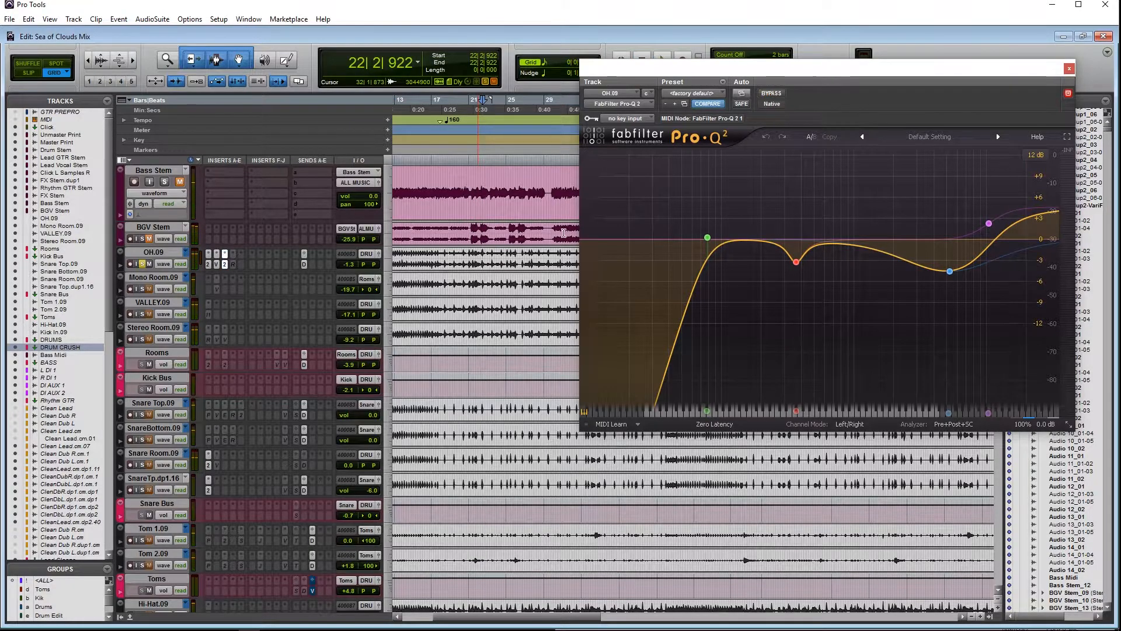
click(469, 255)
key(space)
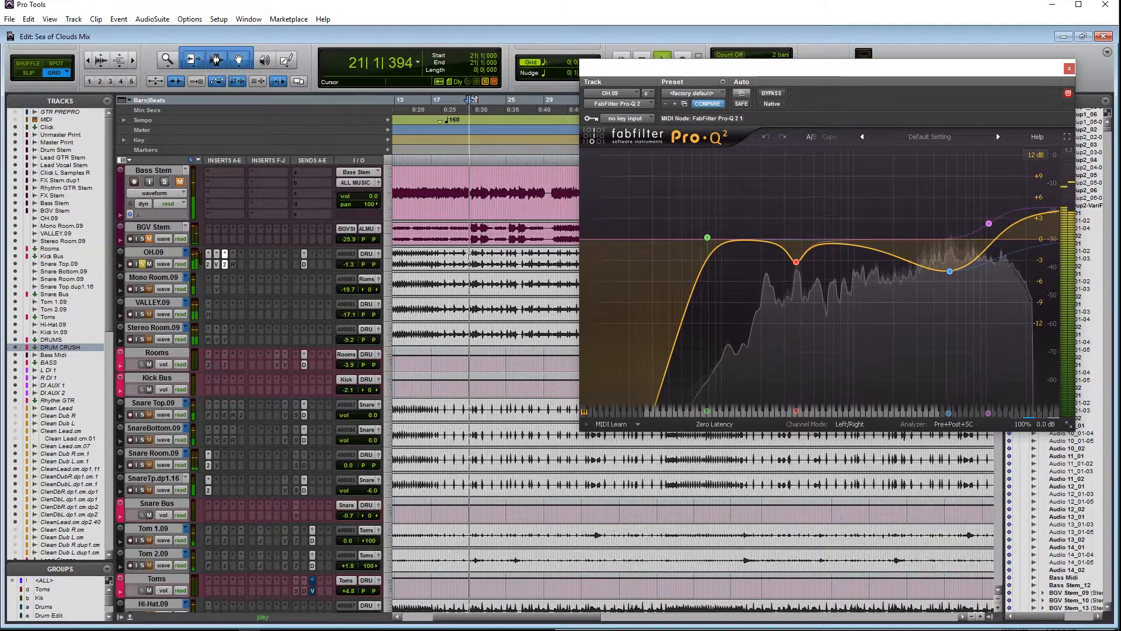
key(space)
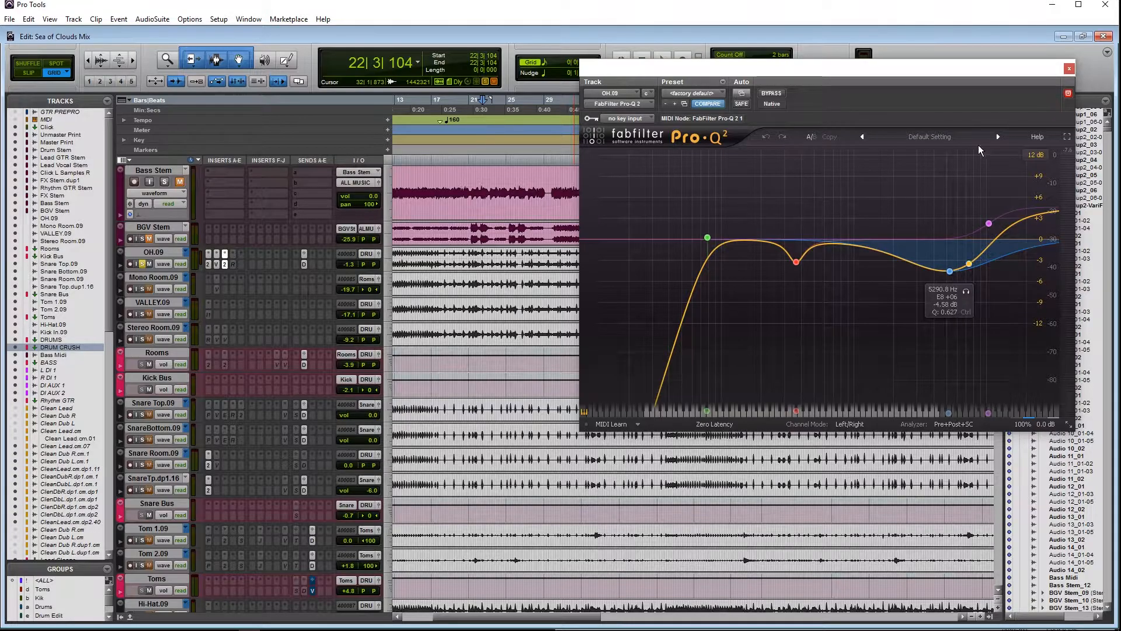
- Try a 96 dB/oct slope on the Pro-Q 2's upper-mid bell cut and return it to 12 dB/oct
click(949, 271)
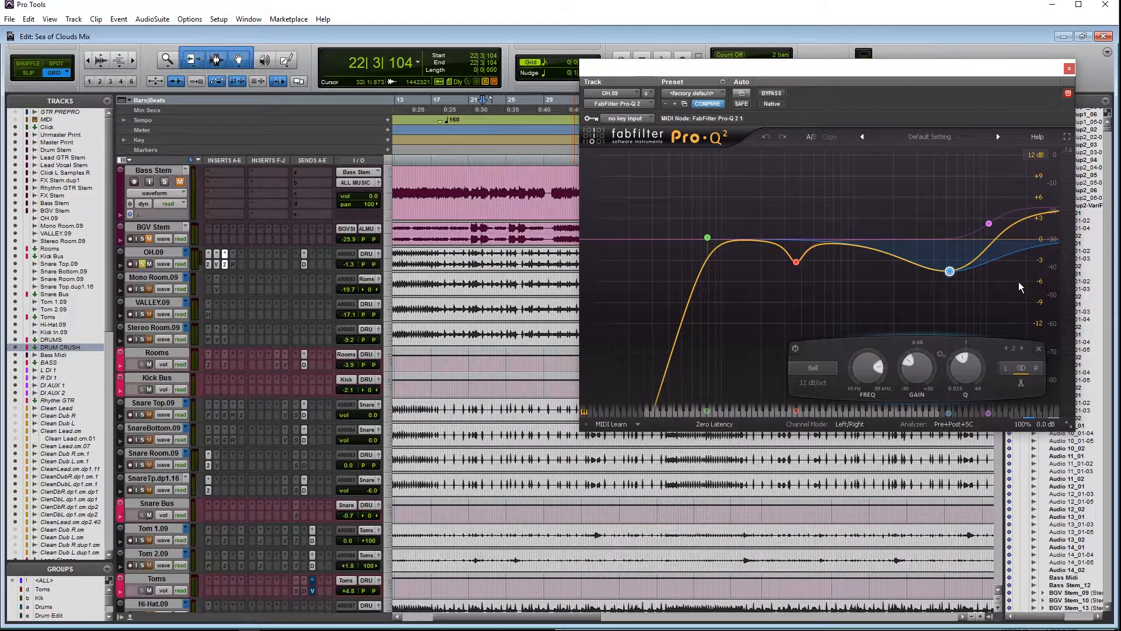
mouse_move(949, 271)
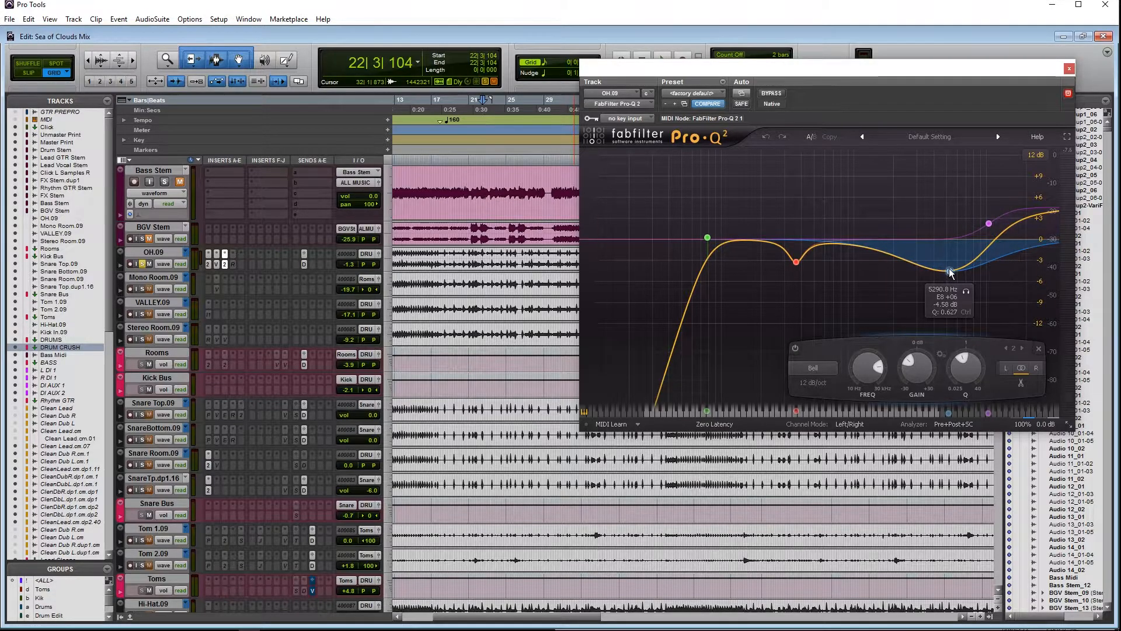
click(813, 383)
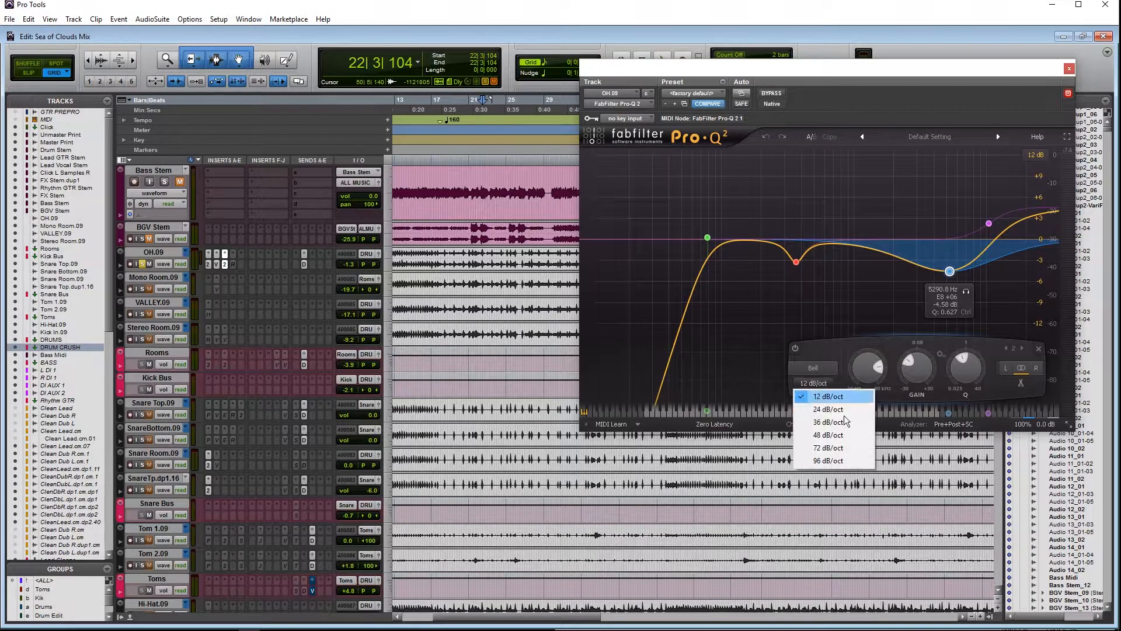
click(847, 460)
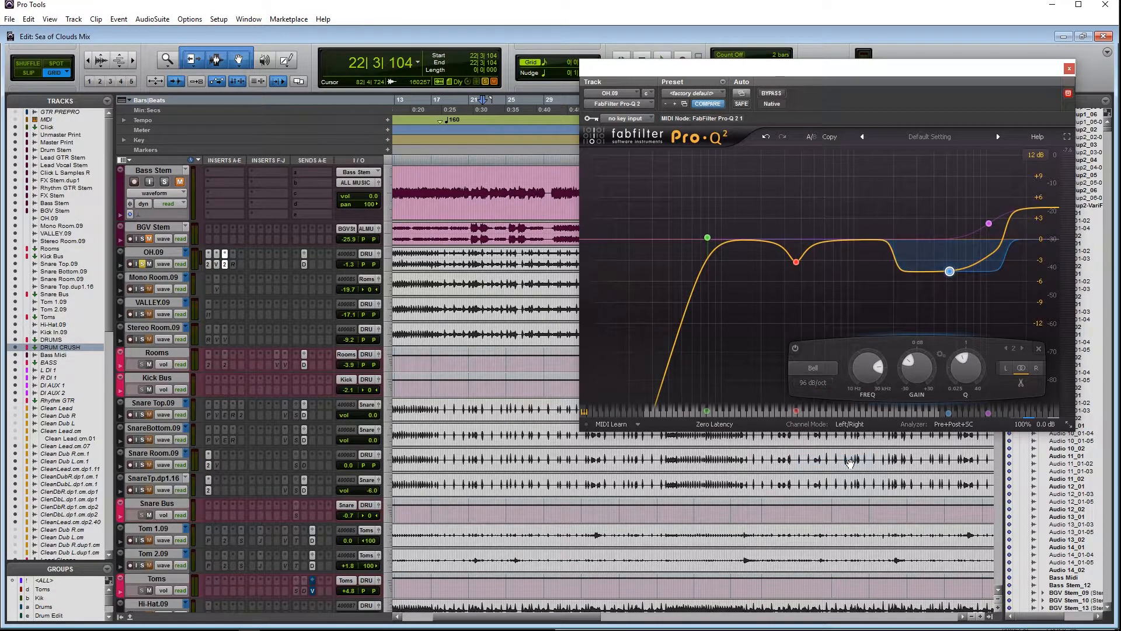
click(806, 383)
click(826, 385)
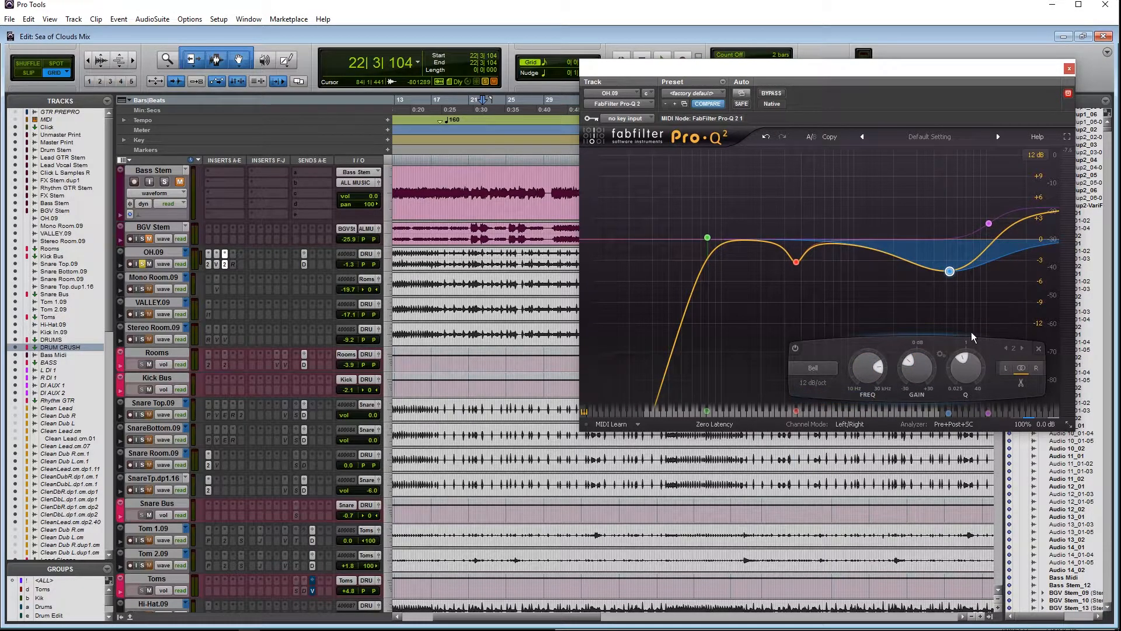
- Examine the Pro-Q 2's high-shelf boost alongside its low-mid and upper-mid cuts, and close the plug-in
mouse_move(950, 266)
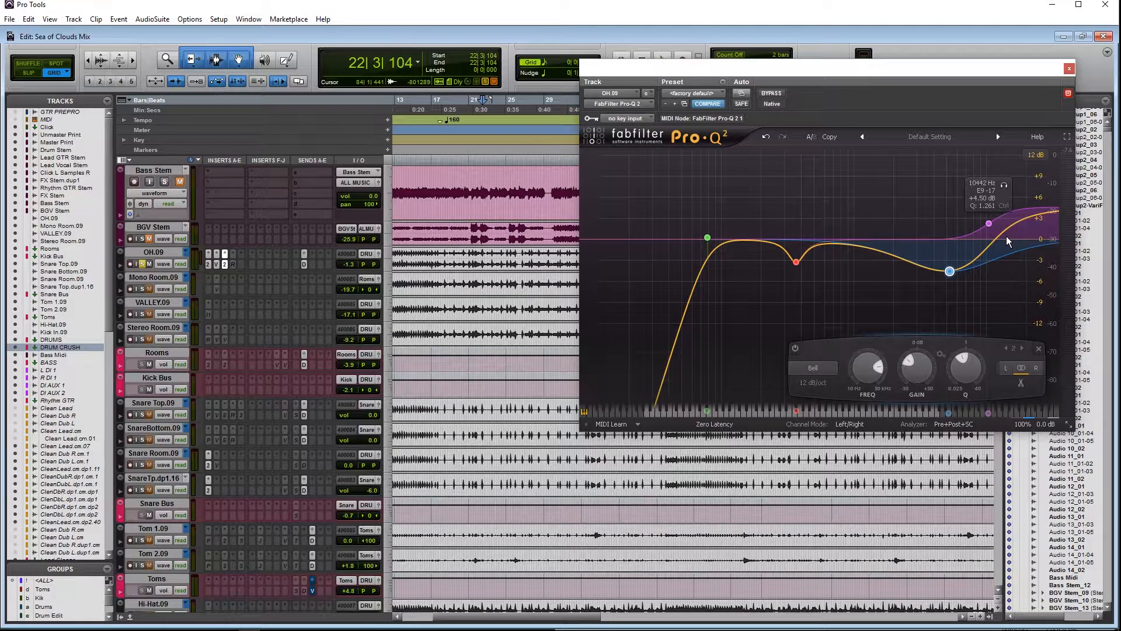
click(993, 220)
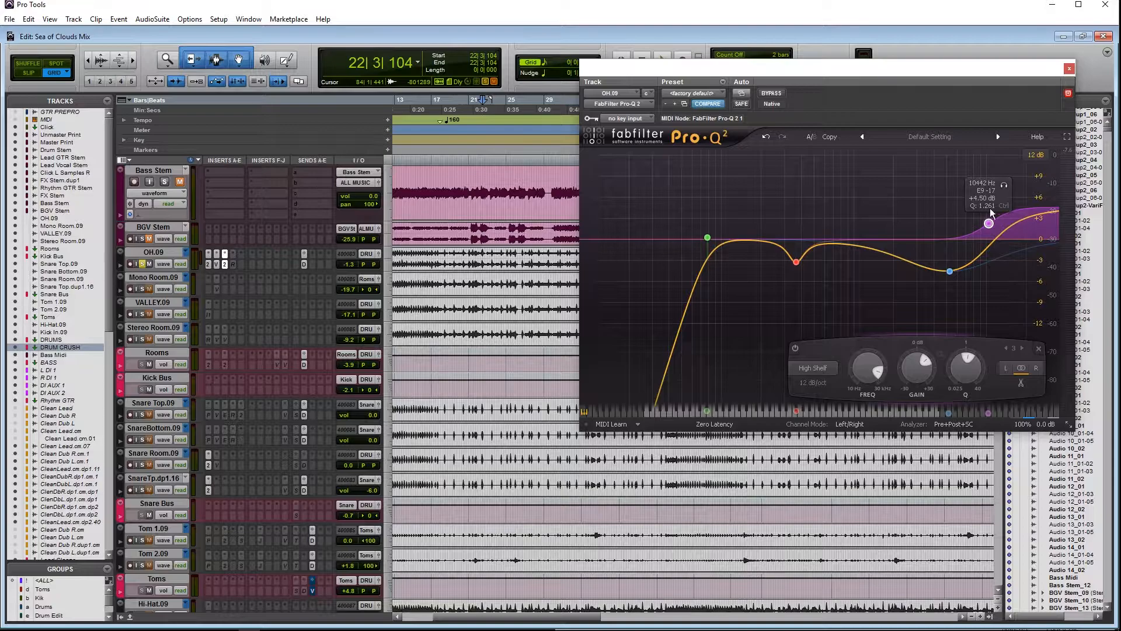
click(1004, 185)
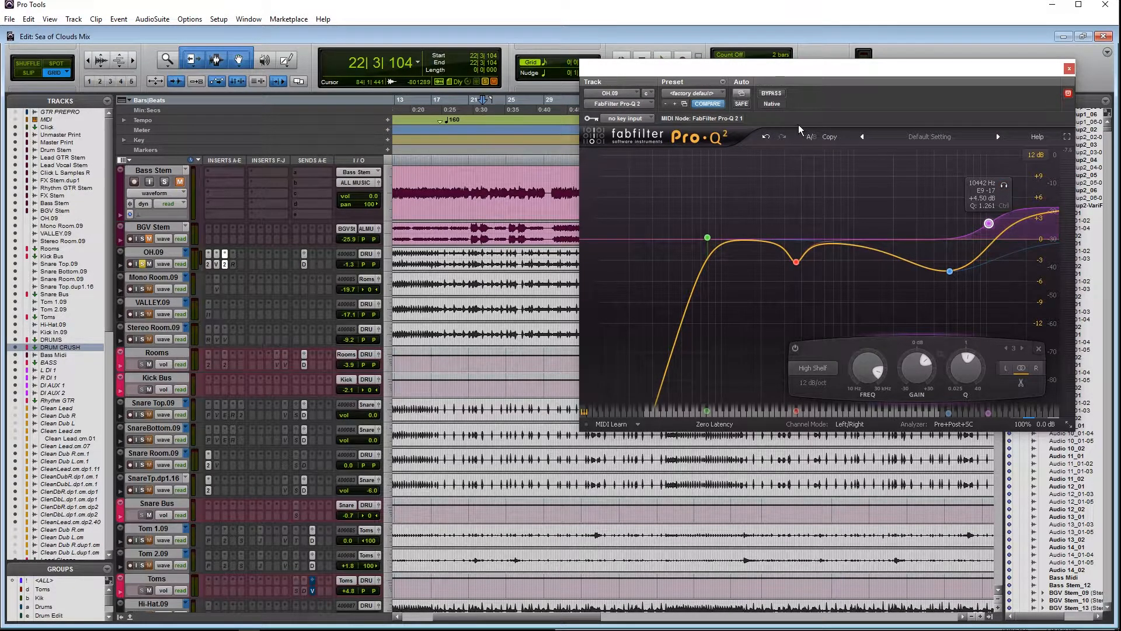
mouse_move(775, 290)
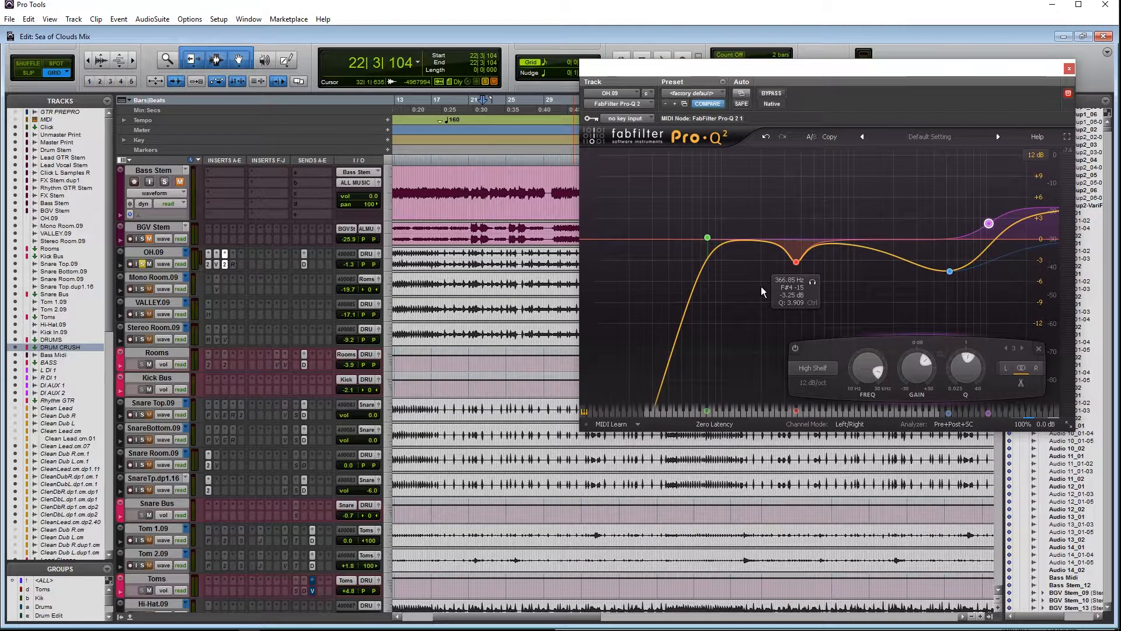
mouse_move(1032, 424)
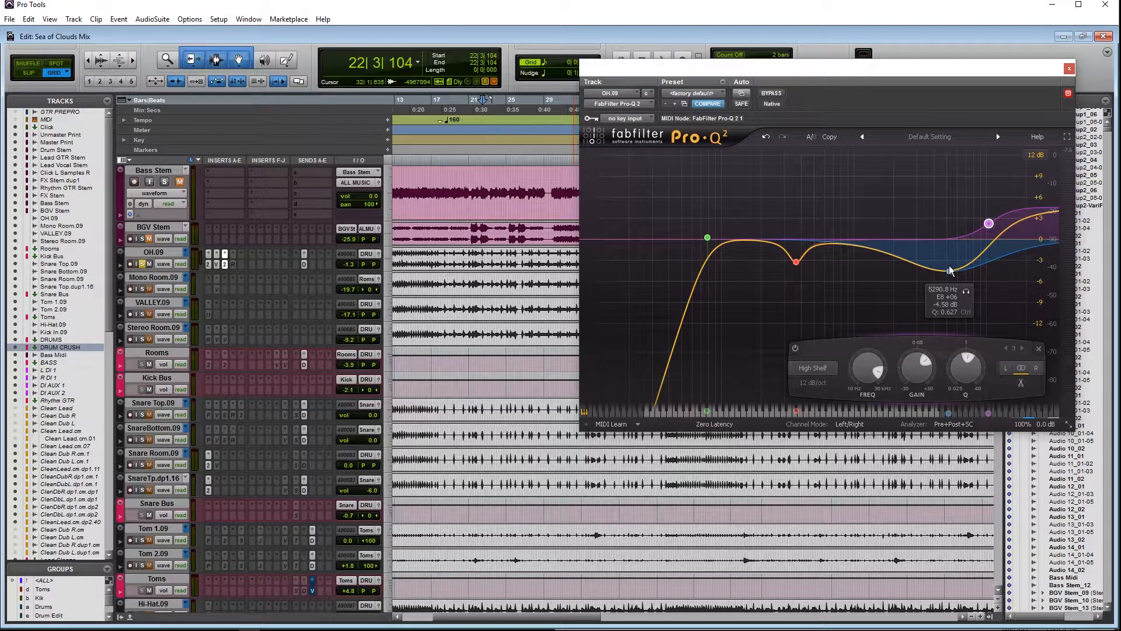
click(1070, 70)
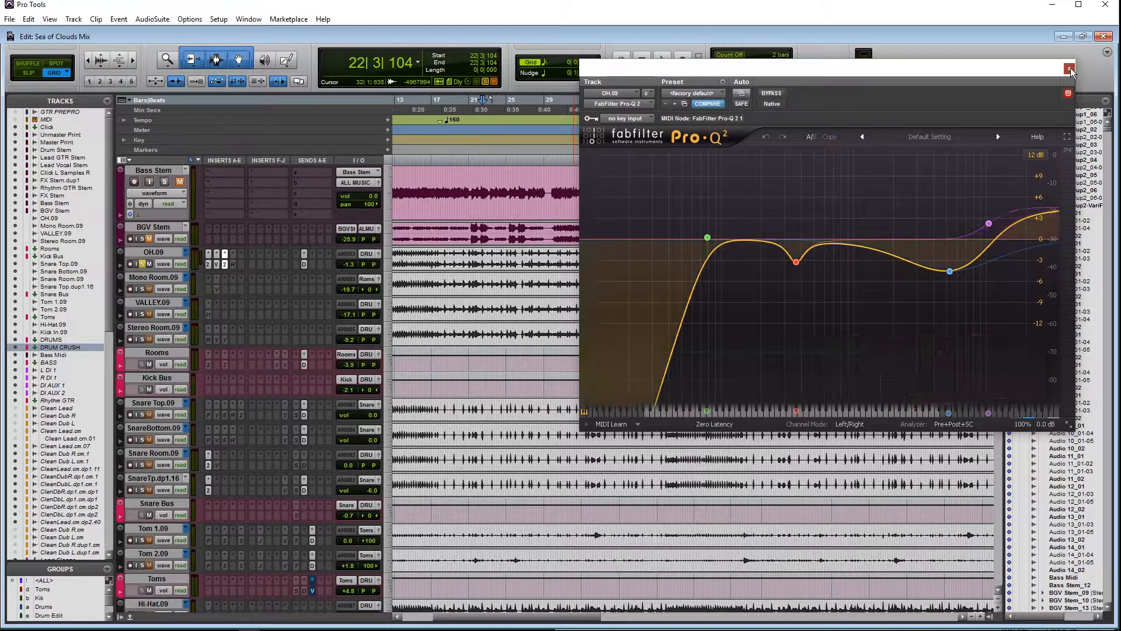
- Open the inactive 4030 Retro Compressor in the fourth insert of OH.09, make it active and move its window clear of the tracks
click(233, 265)
right_click(233, 265)
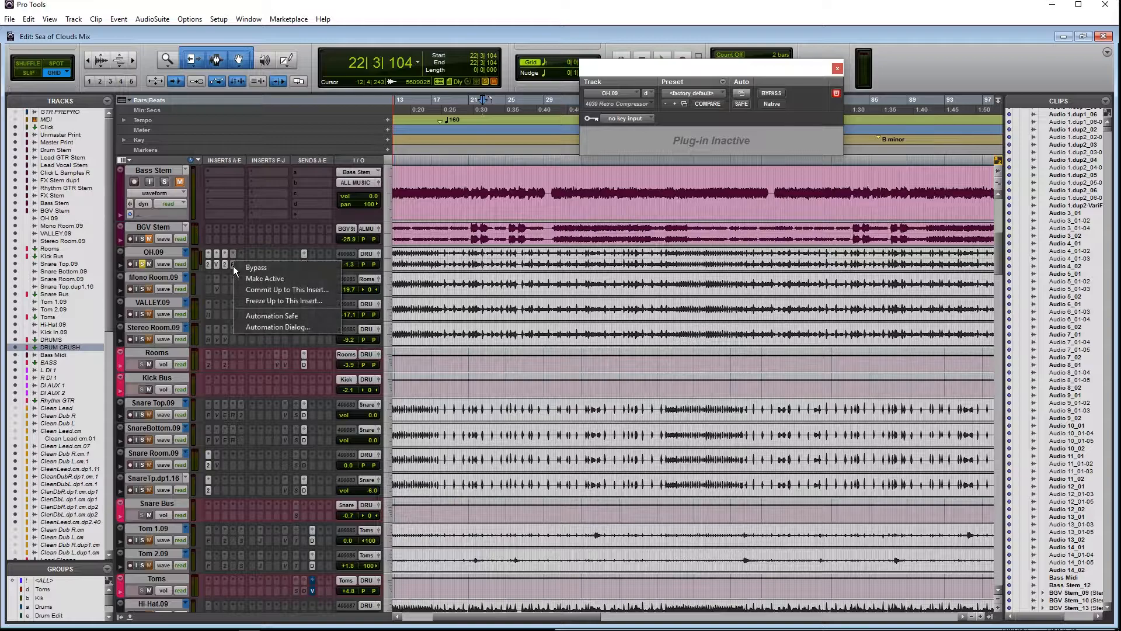
click(251, 282)
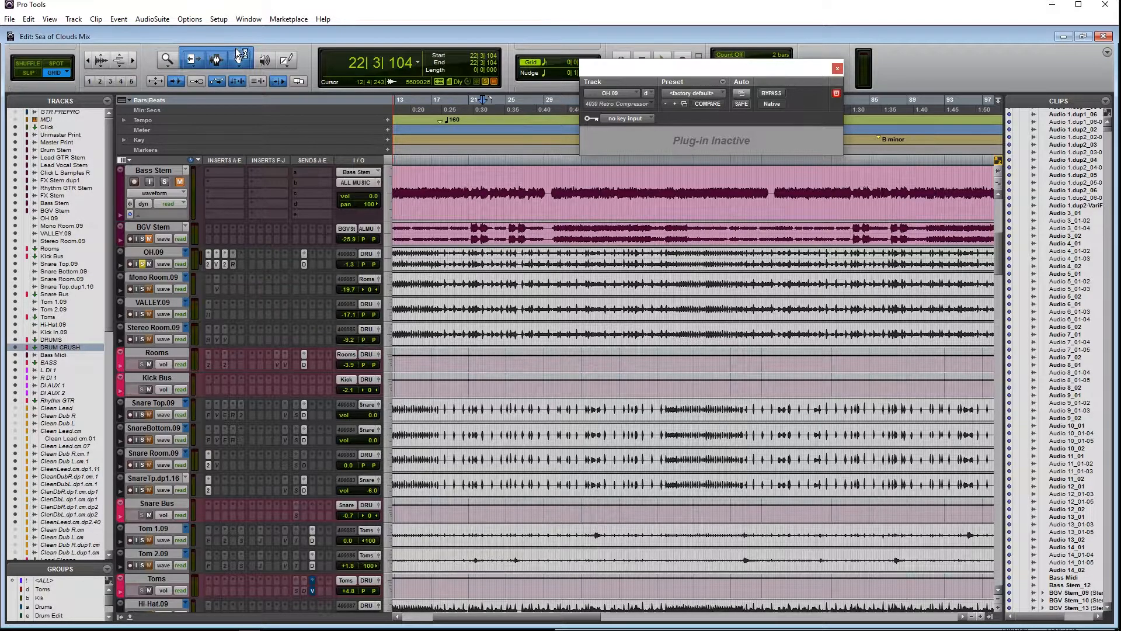
click(607, 438)
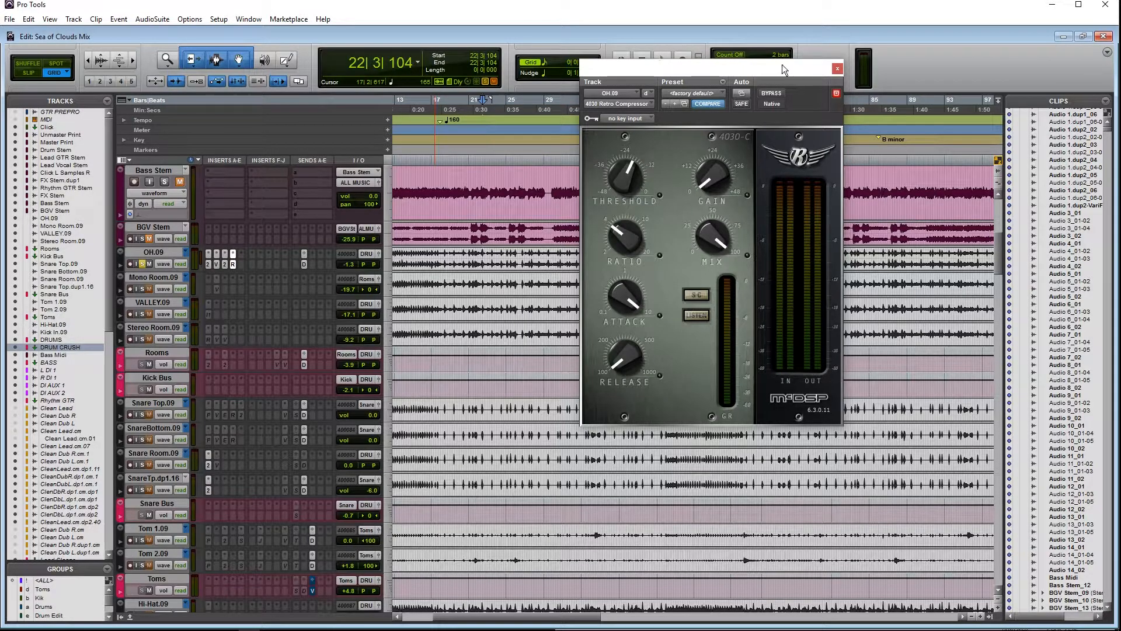
drag(719, 72, 828, 84)
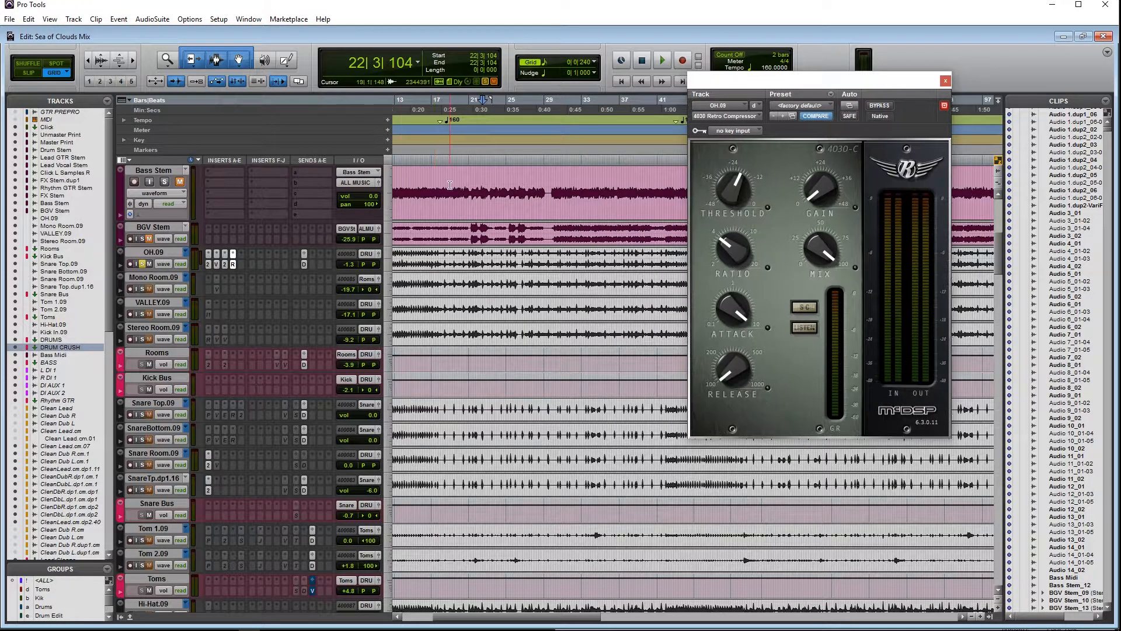
- Play the soloed overheads from bar 22, alternately bypassing and engaging OH.09's 4030 Retro Compressor, and stop with it engaged
ctrl+click(234, 265)
key(space)
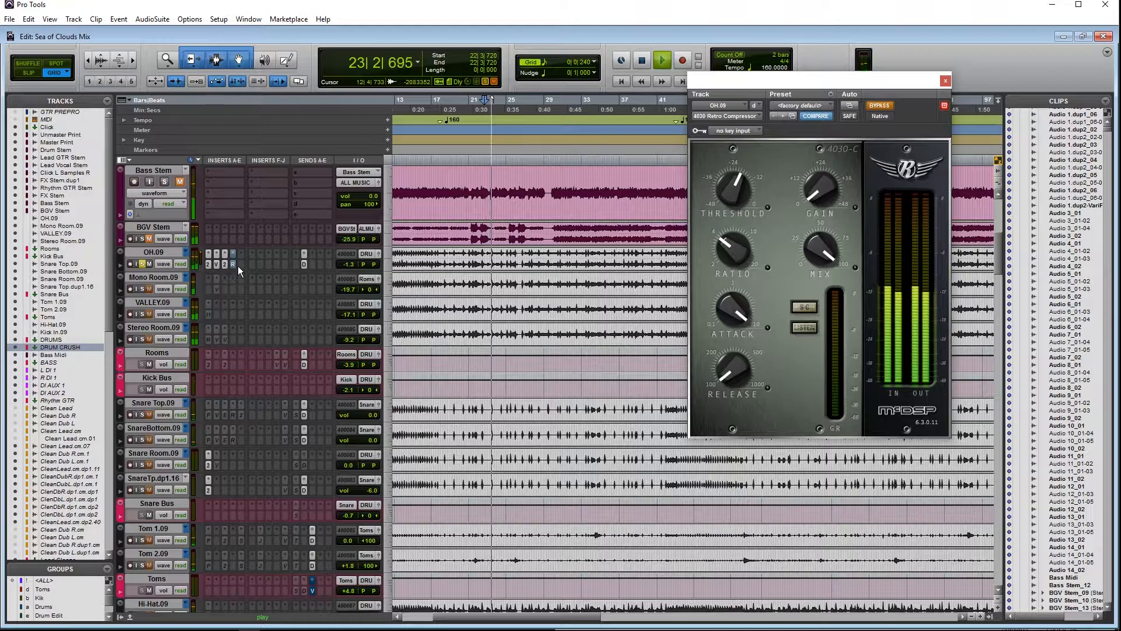
ctrl+click(233, 265)
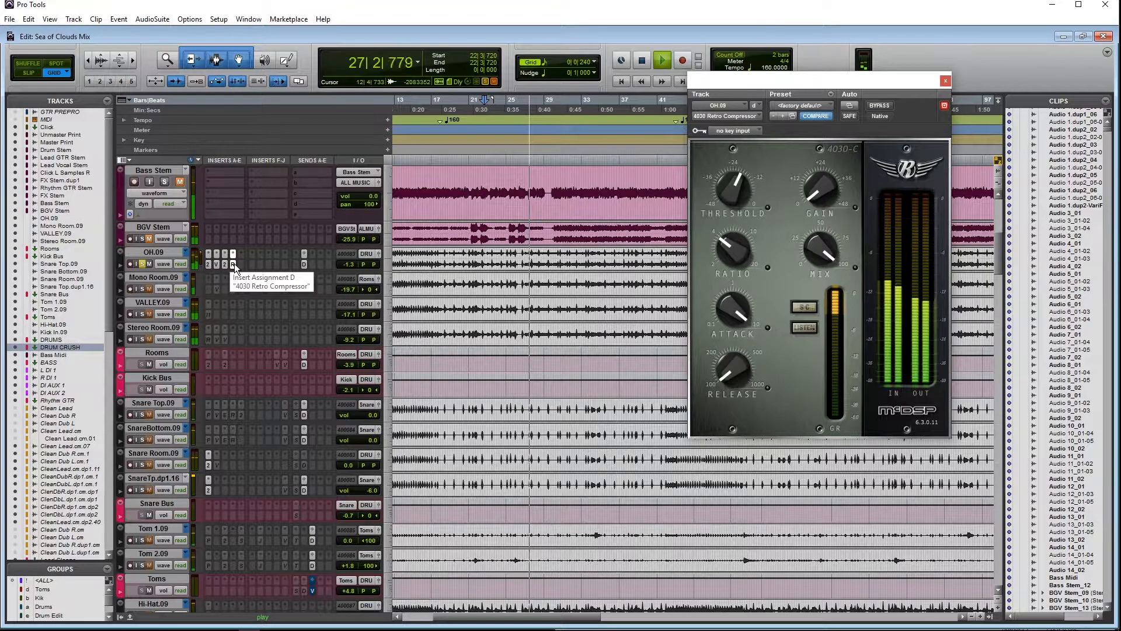
ctrl+click(233, 264)
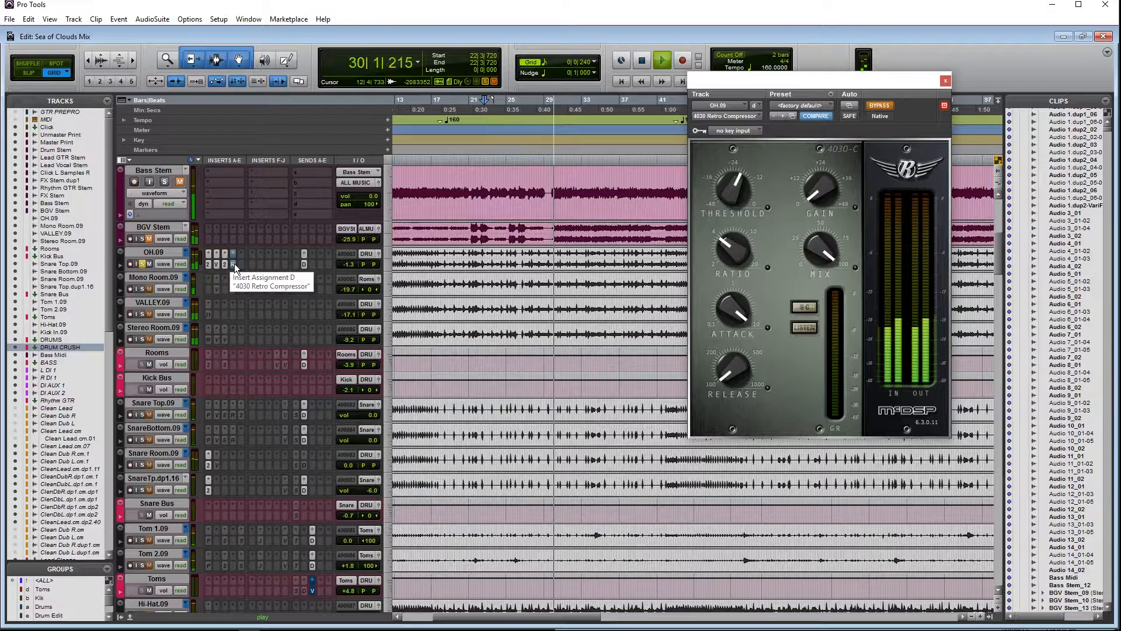
ctrl+click(233, 264)
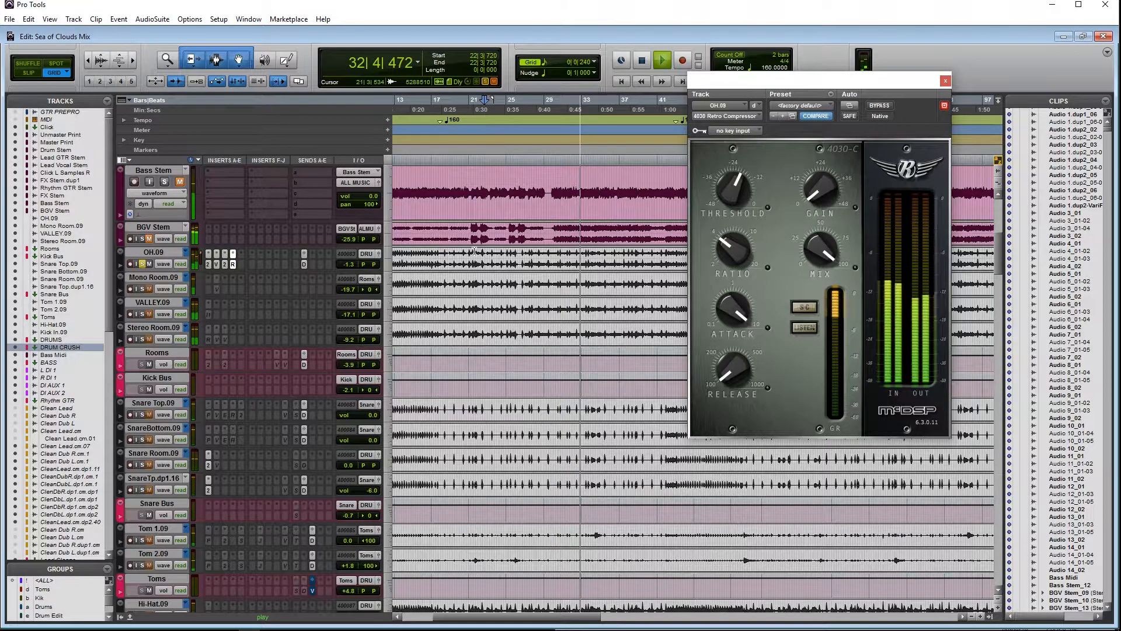
key(space)
key(space)
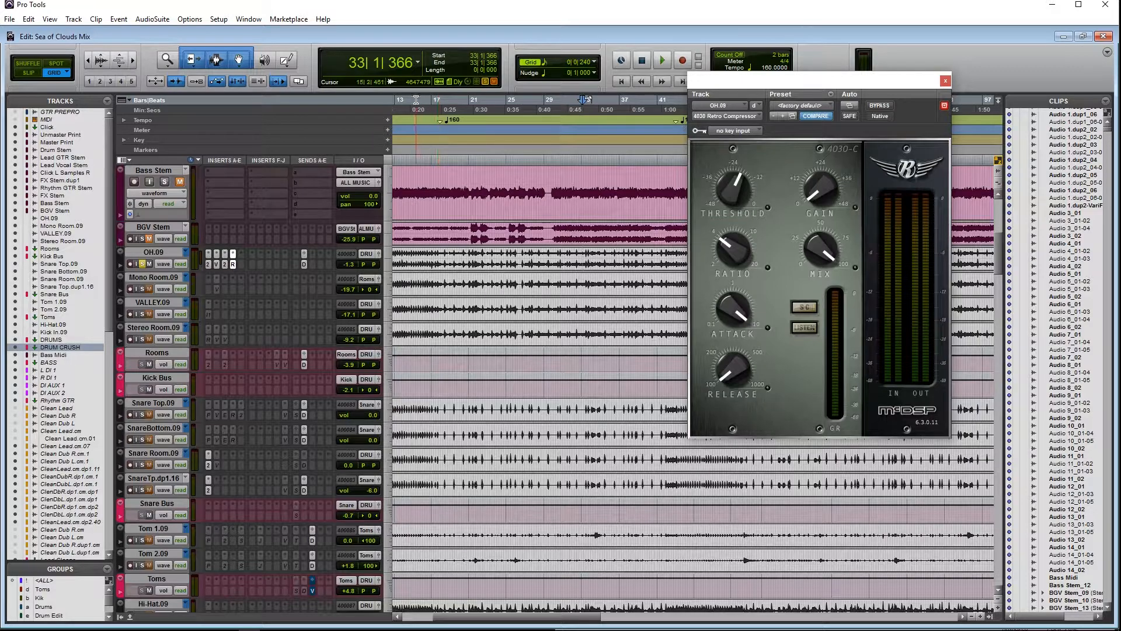
- Bypass all four inserts on OH.09 and play the soloed overheads from 24|3|240
key(r)
key(r)
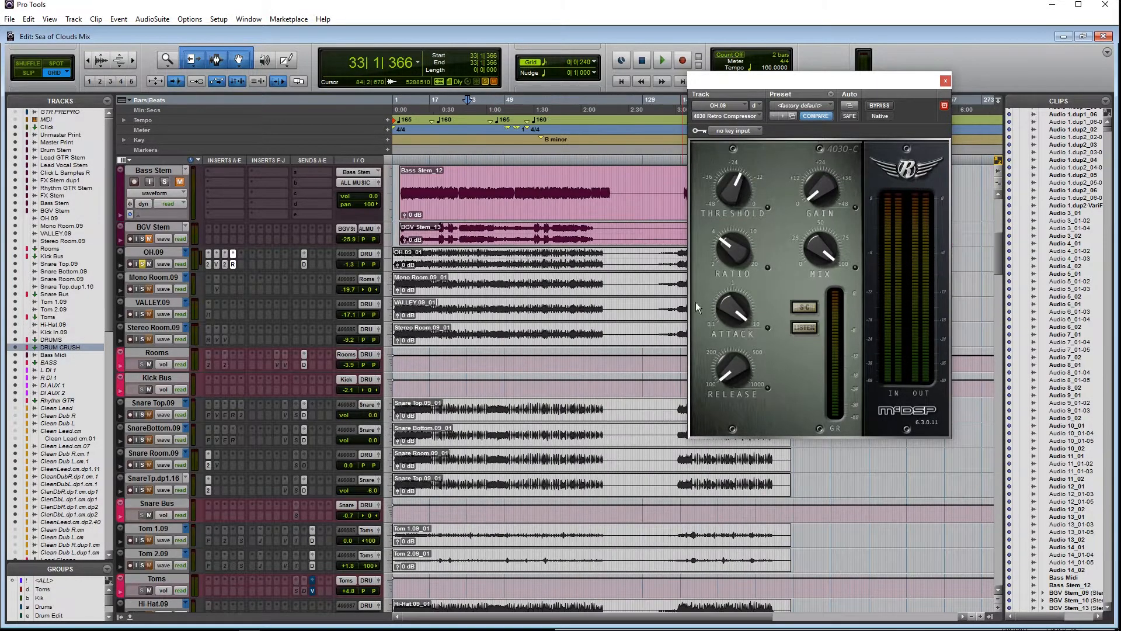
click(450, 260)
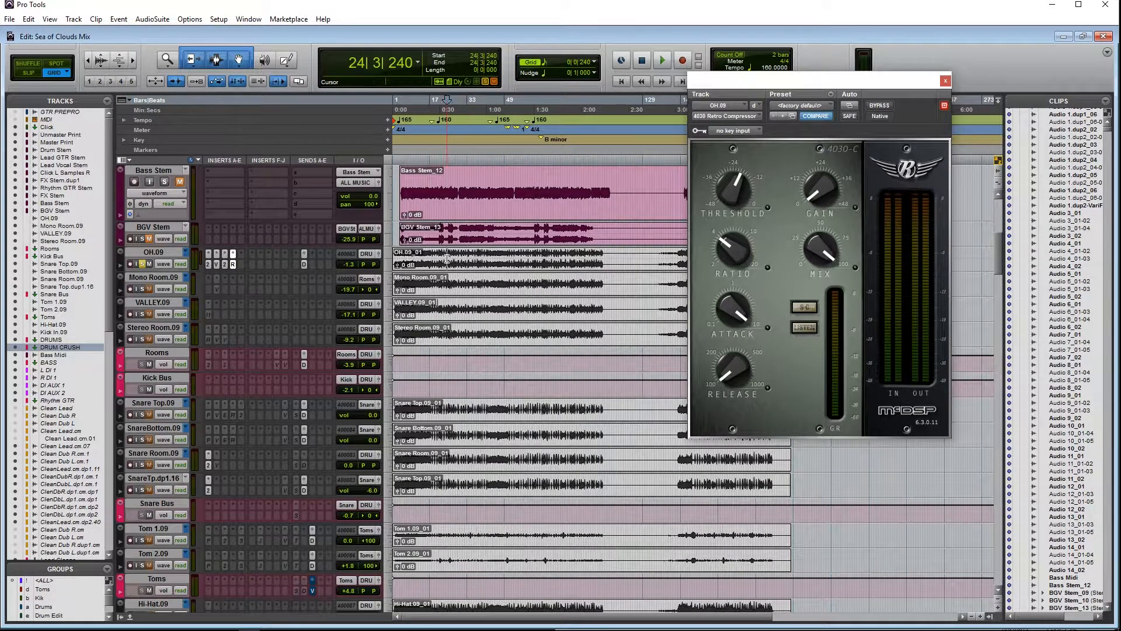
ctrl+click(232, 264)
ctrl+click(224, 265)
ctrl+click(217, 264)
ctrl+click(208, 264)
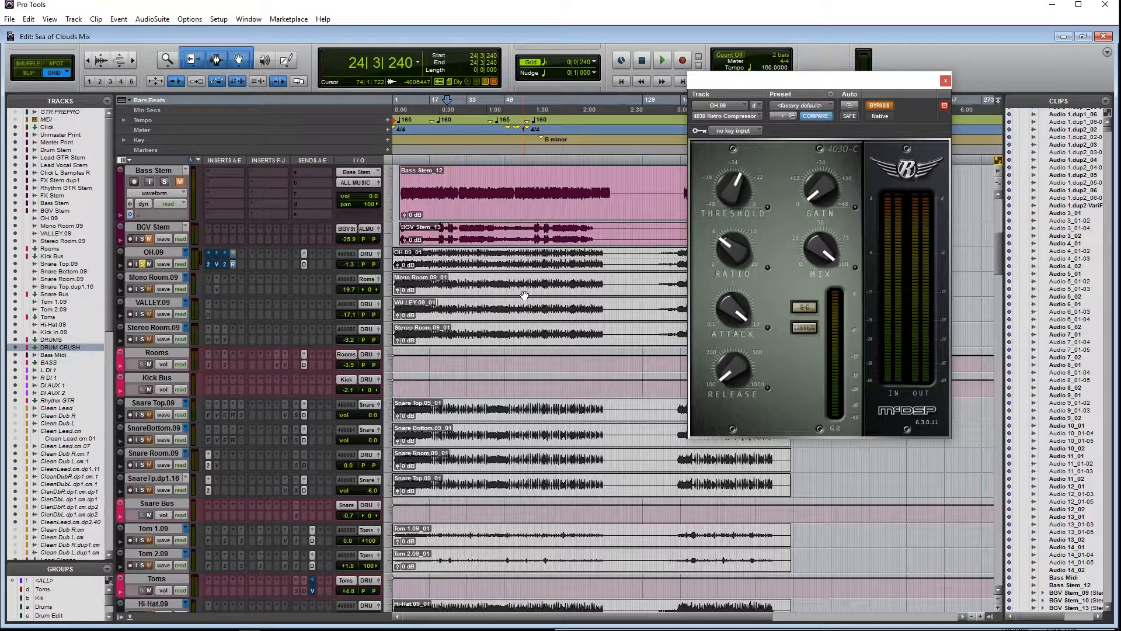
key(space)
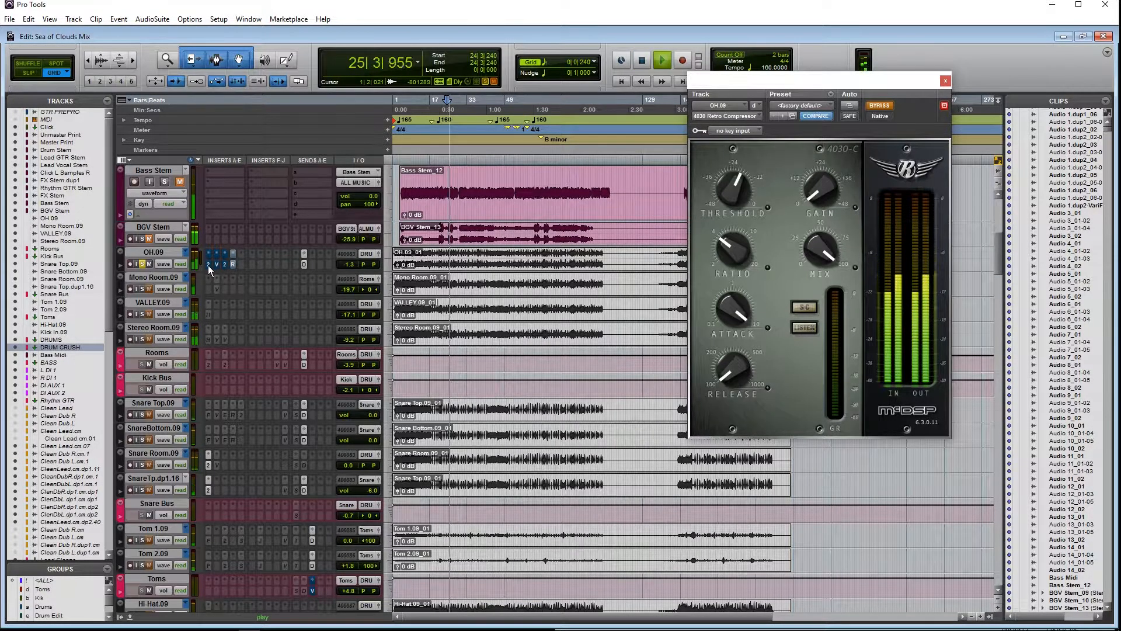
- Compare the playing overheads with all four OH.09 inserts engaged, bypassed and engaged again, and stop playback
ctrl+click(231, 264)
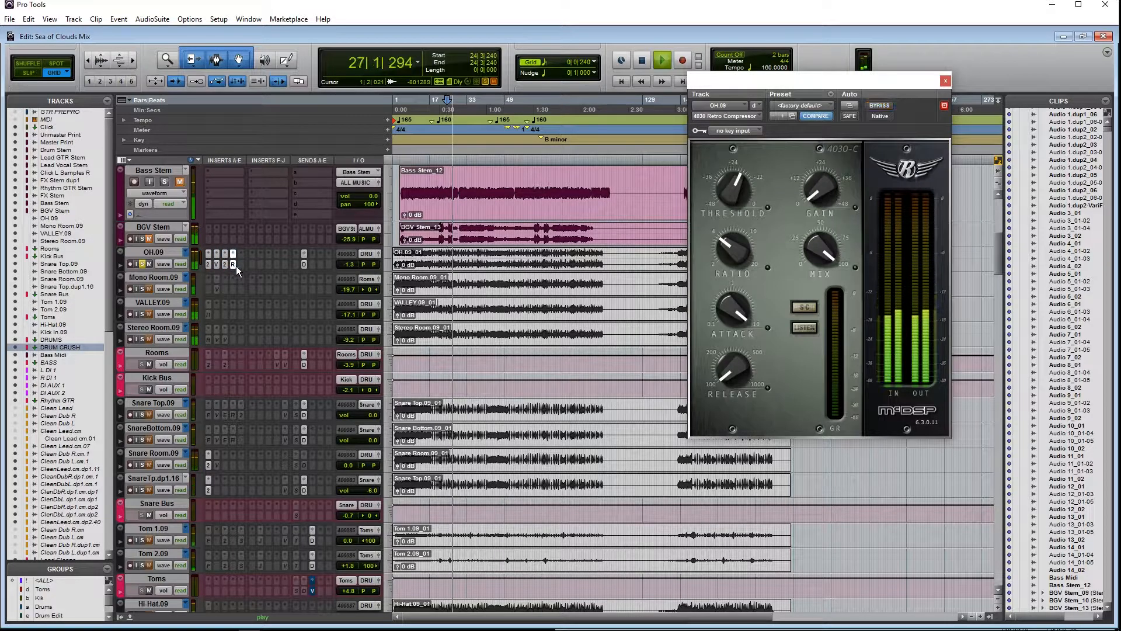
ctrl+click(209, 264)
ctrl+click(216, 265)
ctrl+click(224, 264)
ctrl+click(232, 264)
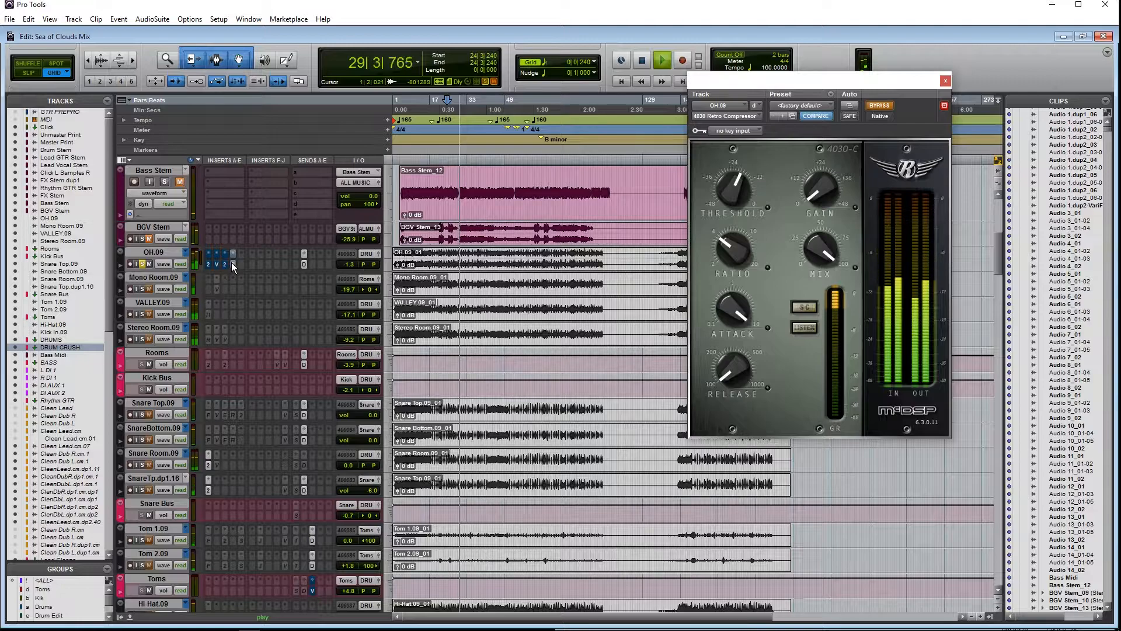
ctrl+click(209, 265)
ctrl+click(216, 265)
ctrl+click(225, 265)
ctrl+click(233, 263)
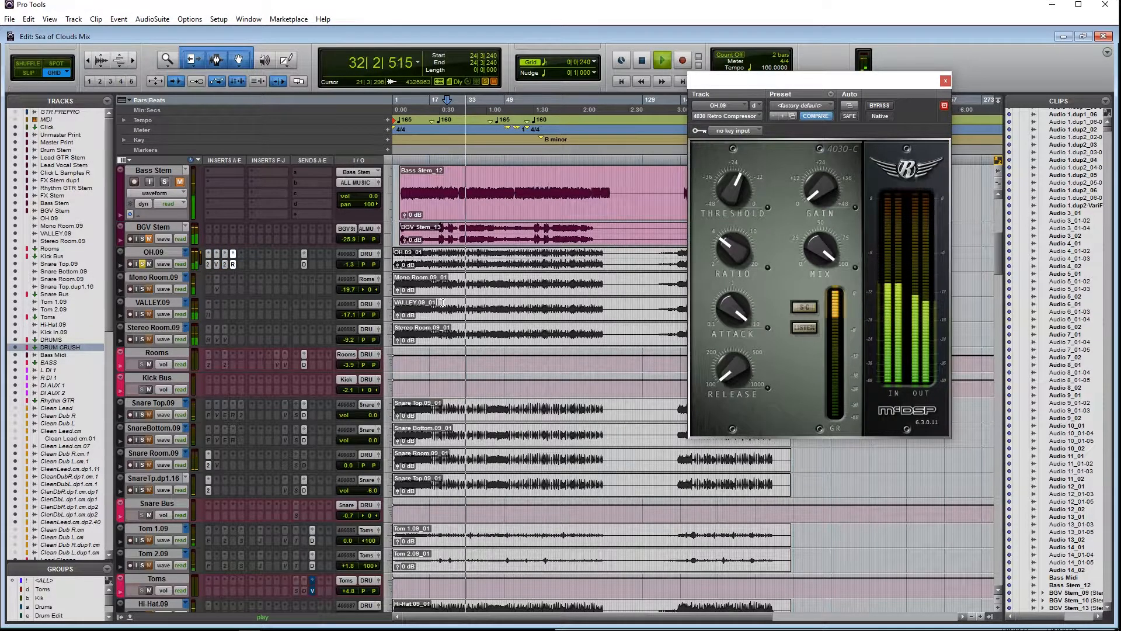
key(space)
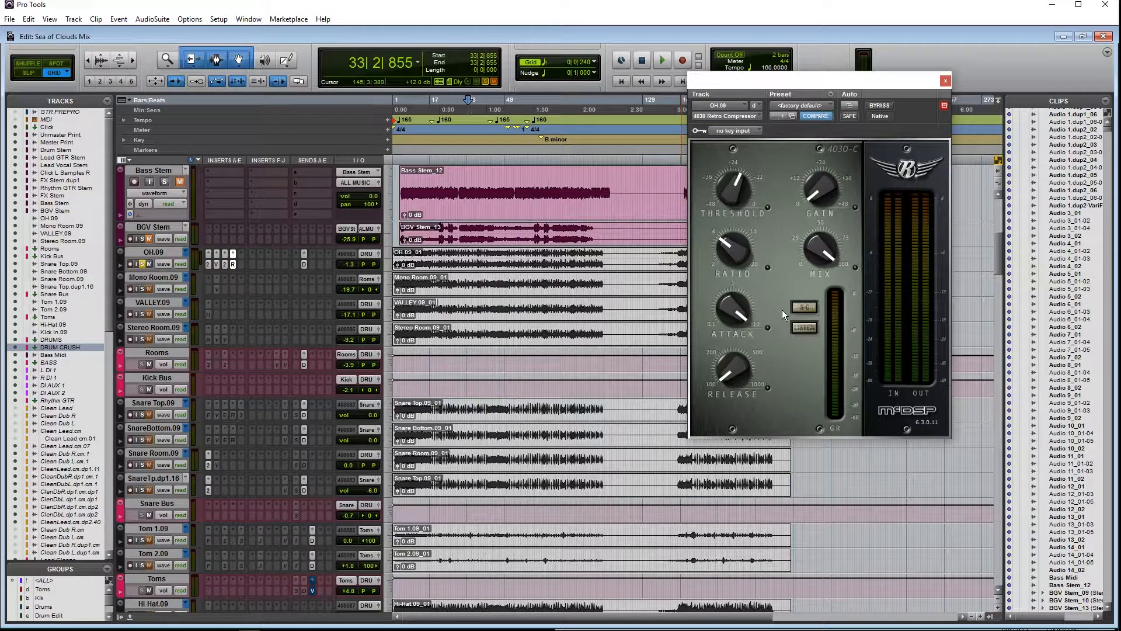
- Select every drum track from OH.09 through Kick In.09 and solo them all together
click(153, 252)
scroll(154, 257, down, 5)
shift+click(153, 497)
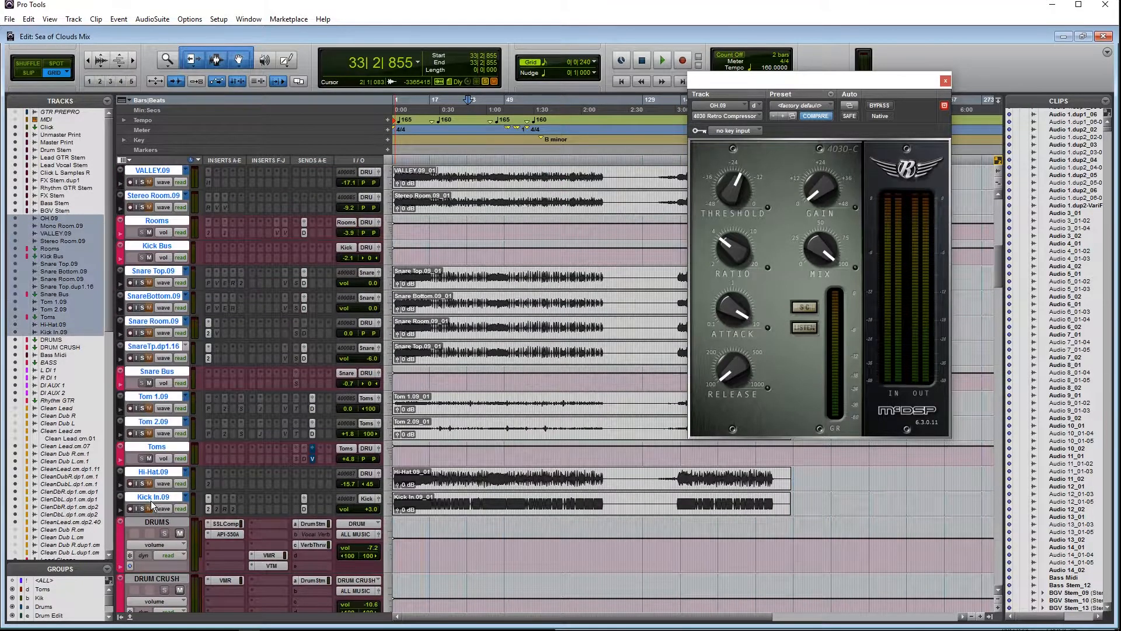
alt+shift+click(142, 508)
scroll(146, 500, up, 5)
- Bypass all four inserts on OH.09 and play the full soloed drum kit from bar 30
ctrl+click(231, 264)
ctrl+click(224, 265)
ctrl+click(217, 264)
ctrl+click(208, 264)
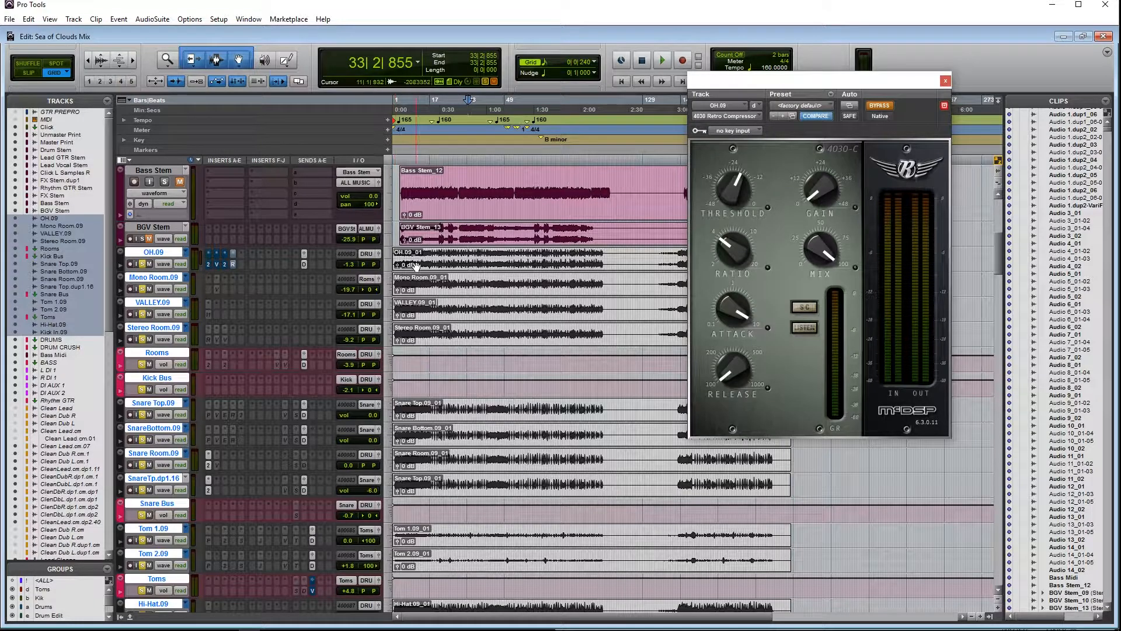
click(461, 263)
key(space)
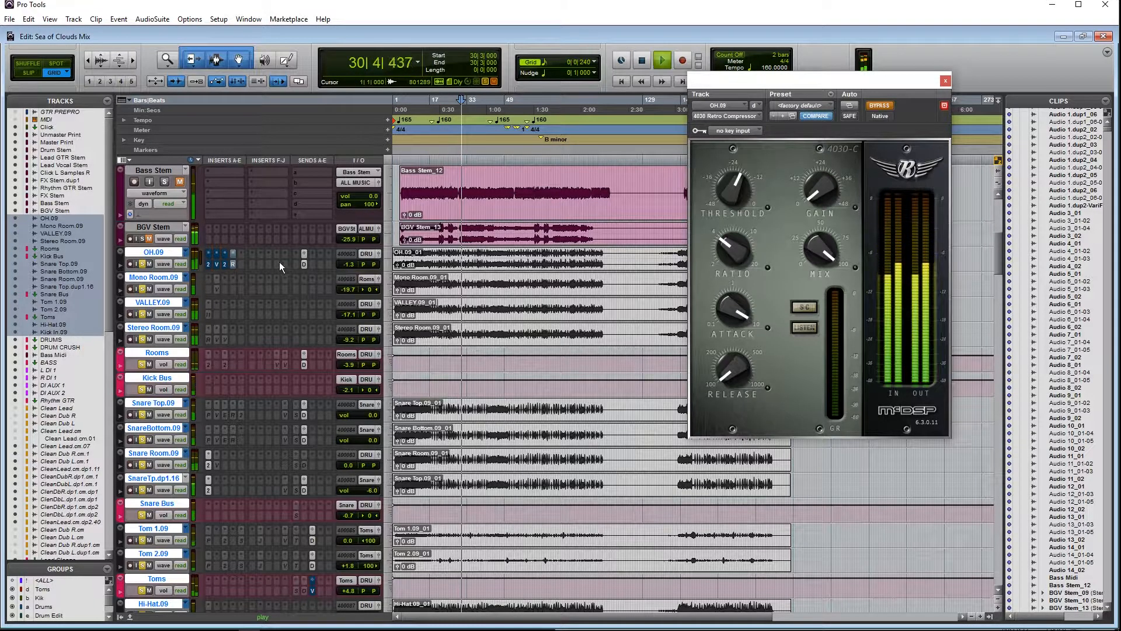
- Compare the full drum kit with OH.09's inserts engaged and bypassed, then stop playback with all of them engaged
ctrl+click(210, 264)
ctrl+click(217, 264)
ctrl+click(225, 264)
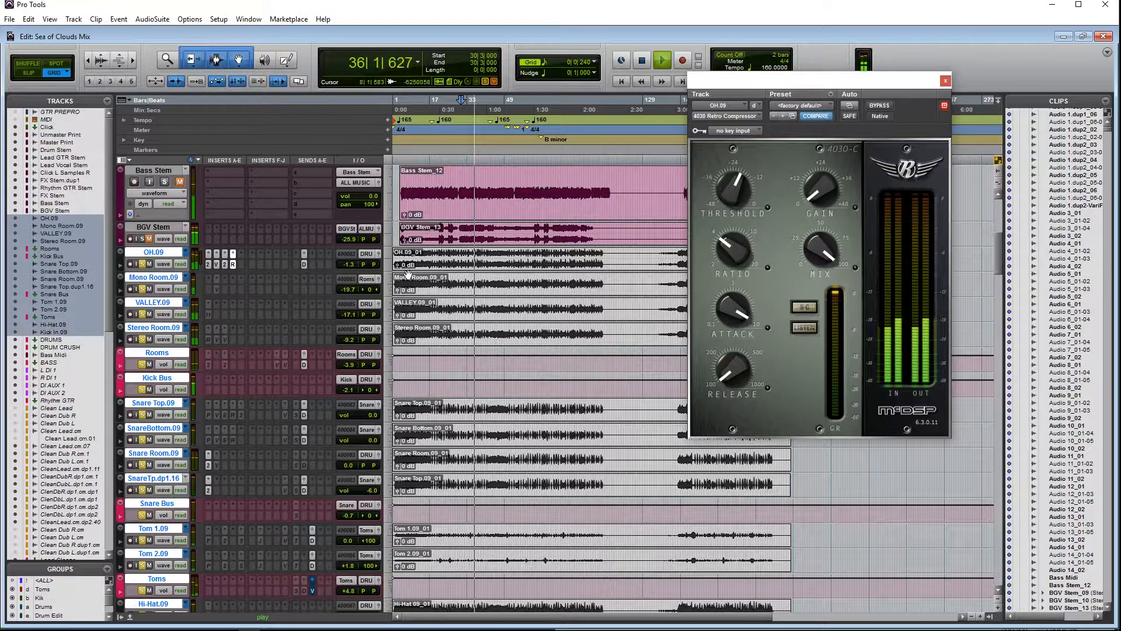
ctrl+click(207, 264)
ctrl+click(225, 264)
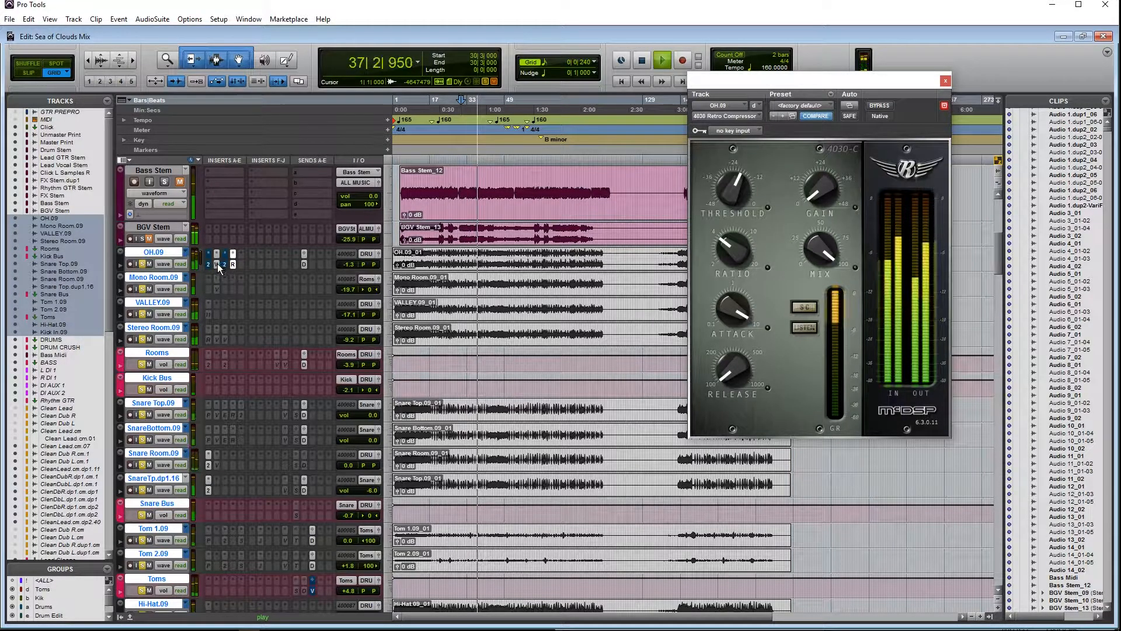
ctrl+click(217, 264)
ctrl+click(225, 264)
ctrl+click(216, 264)
ctrl+click(209, 264)
key(space)
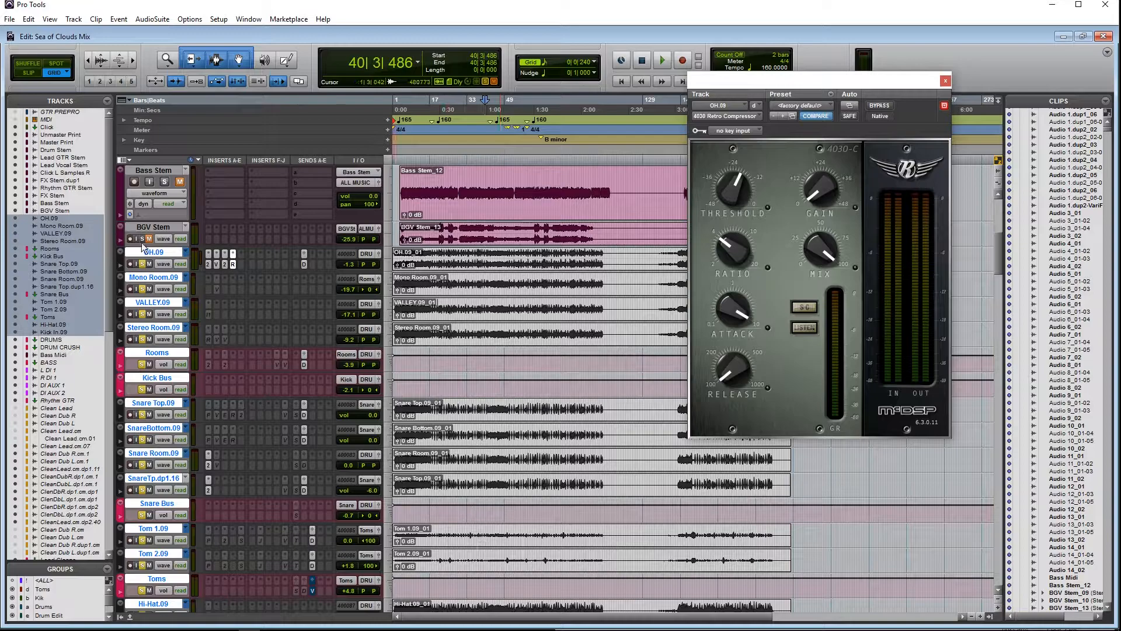
- Open the Pro-Q 2 in the third insert of OH.09 and move its window fully into view
click(224, 264)
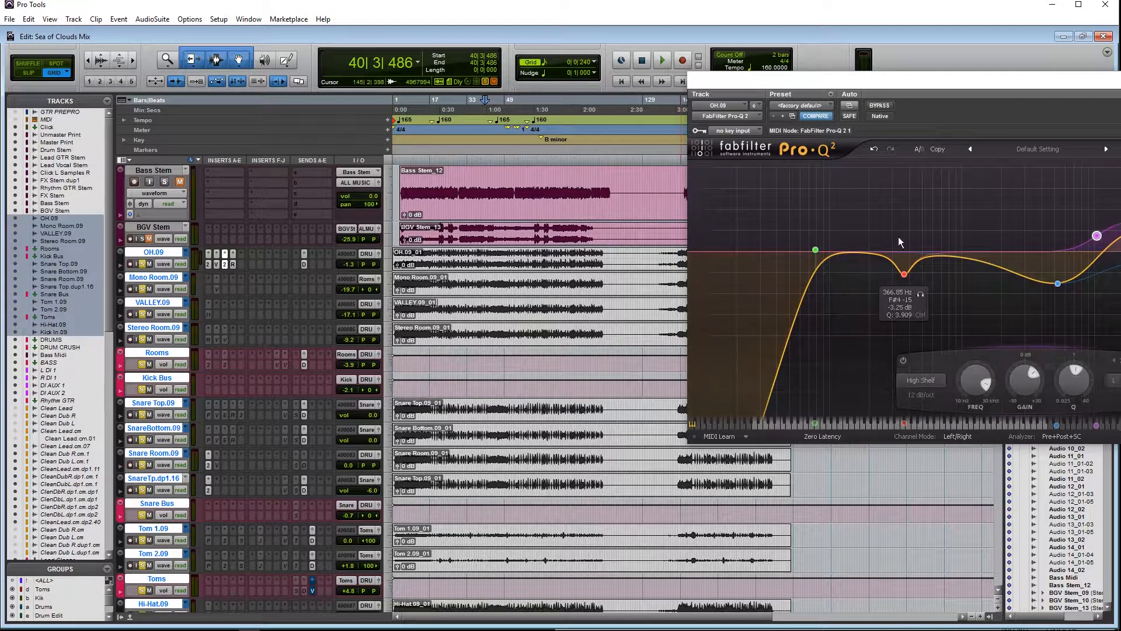
drag(863, 82, 502, 64)
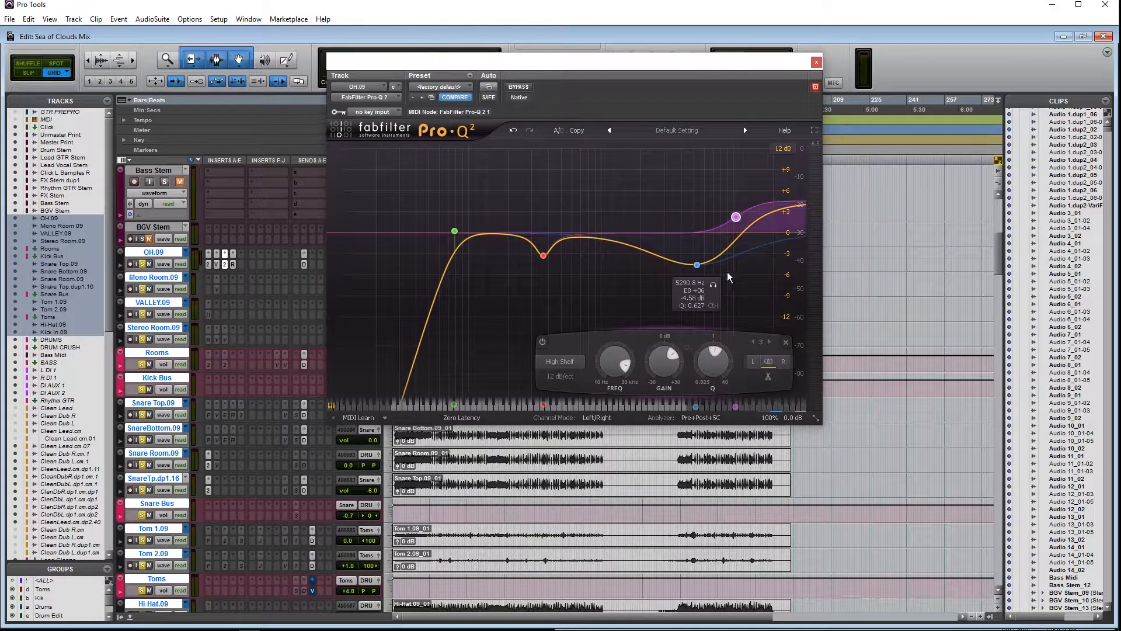
- Try a very narrow midrange bell boost in the Pro-Q 2, lower its gain and delete the band
double_click(620, 175)
scroll(622, 173, up, 10)
scroll(623, 174, up, 2)
drag(622, 170, 621, 220)
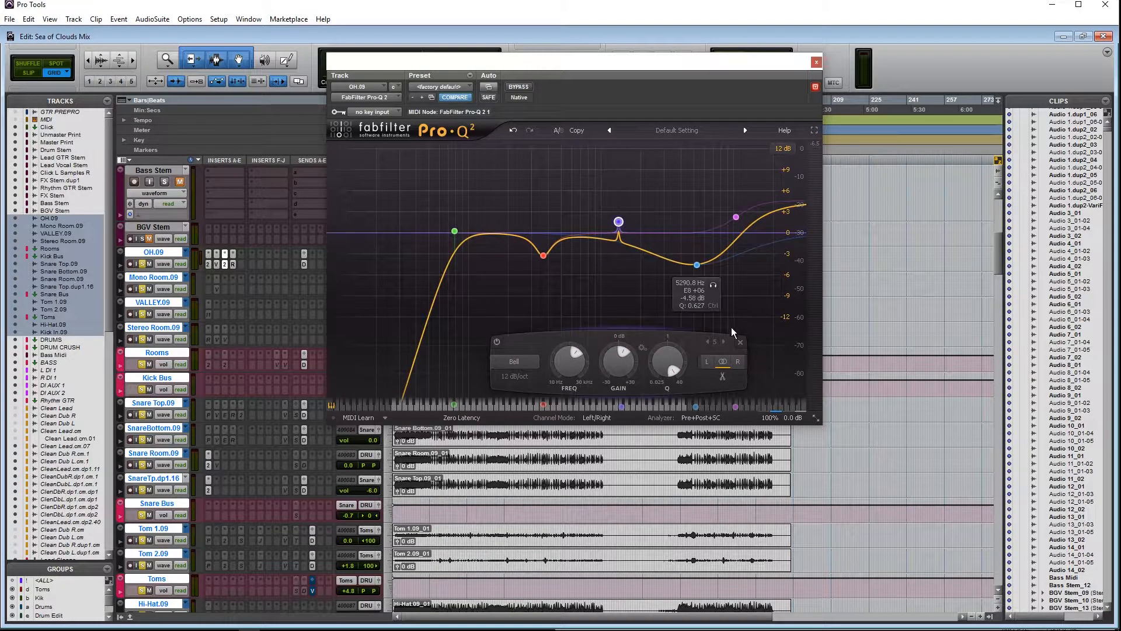
click(748, 342)
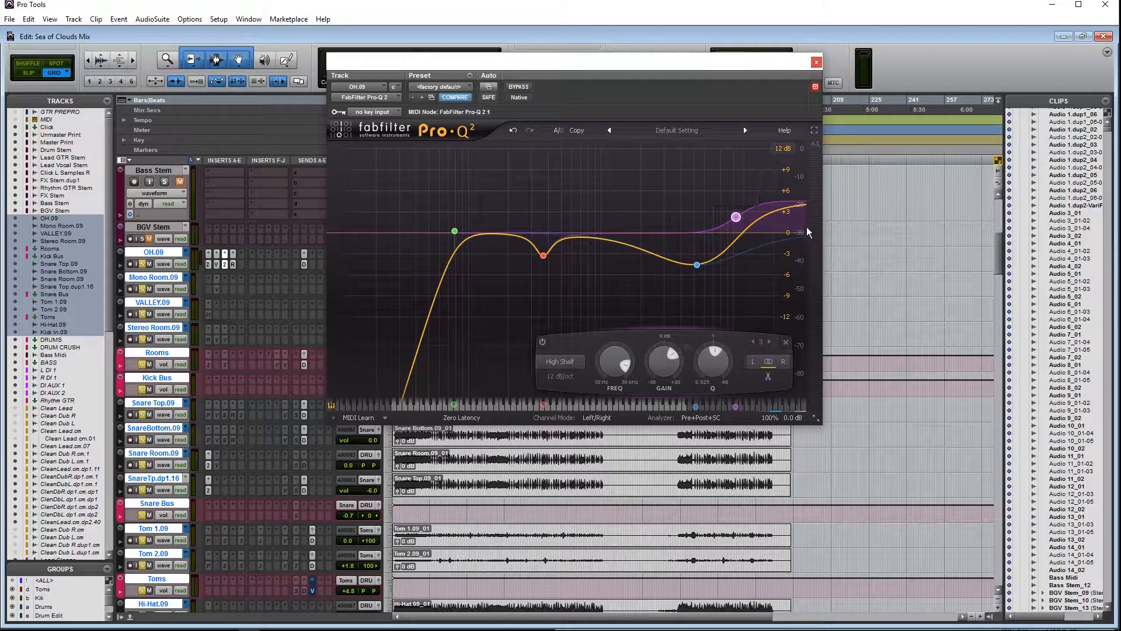
- Examine the Pro-Q 2's wide upper-mid bell cut and close the plug-in
click(697, 264)
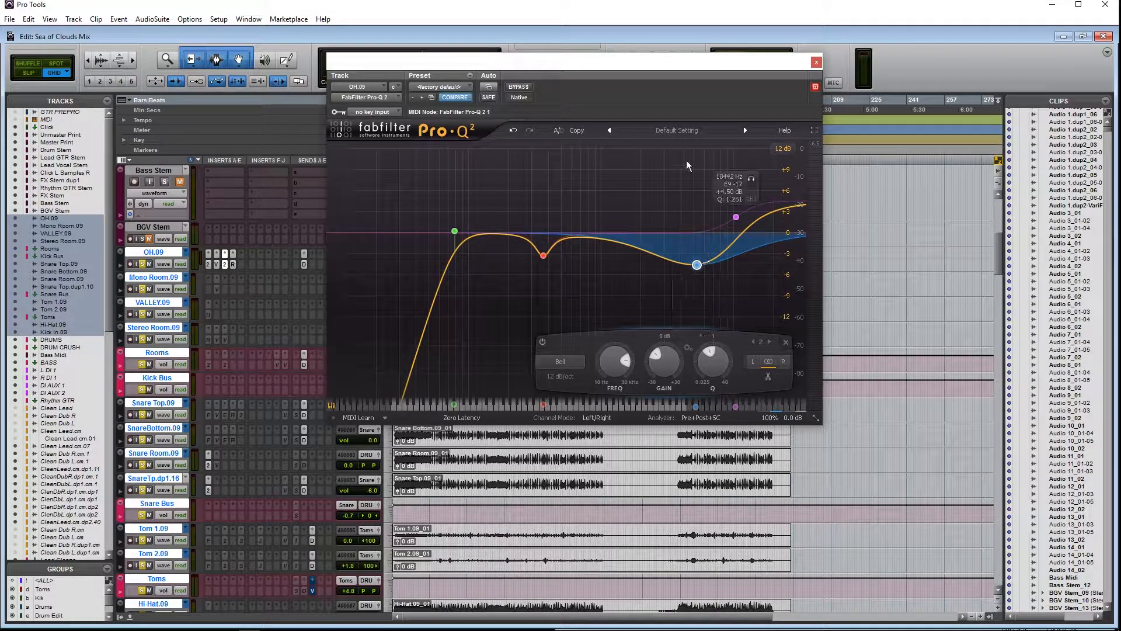
click(819, 60)
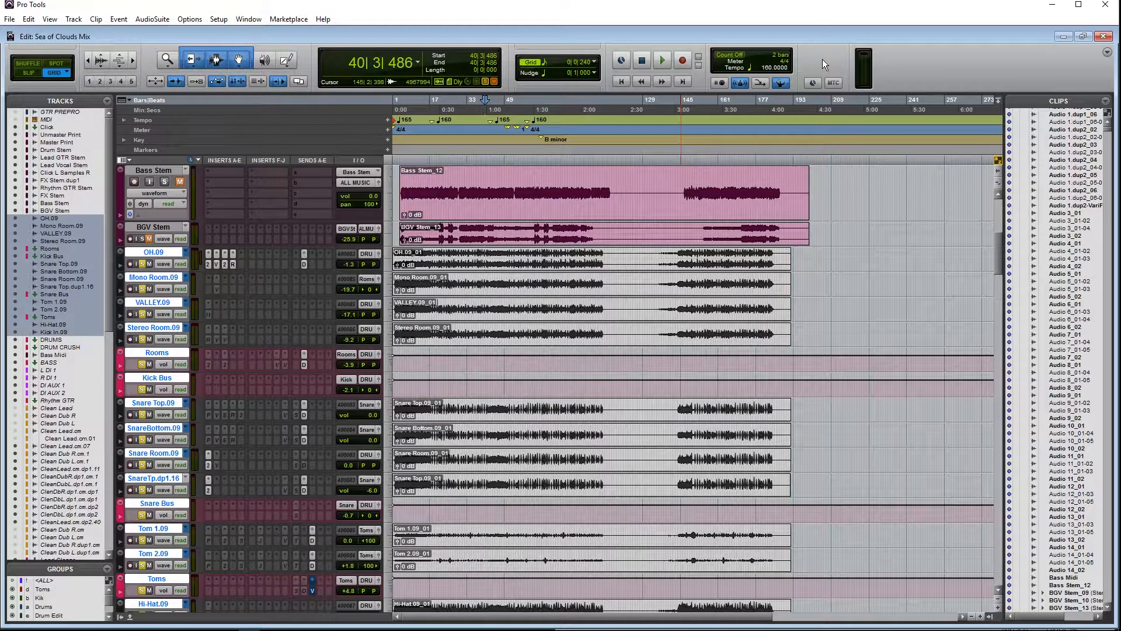
scroll(675, 142, down, 3)
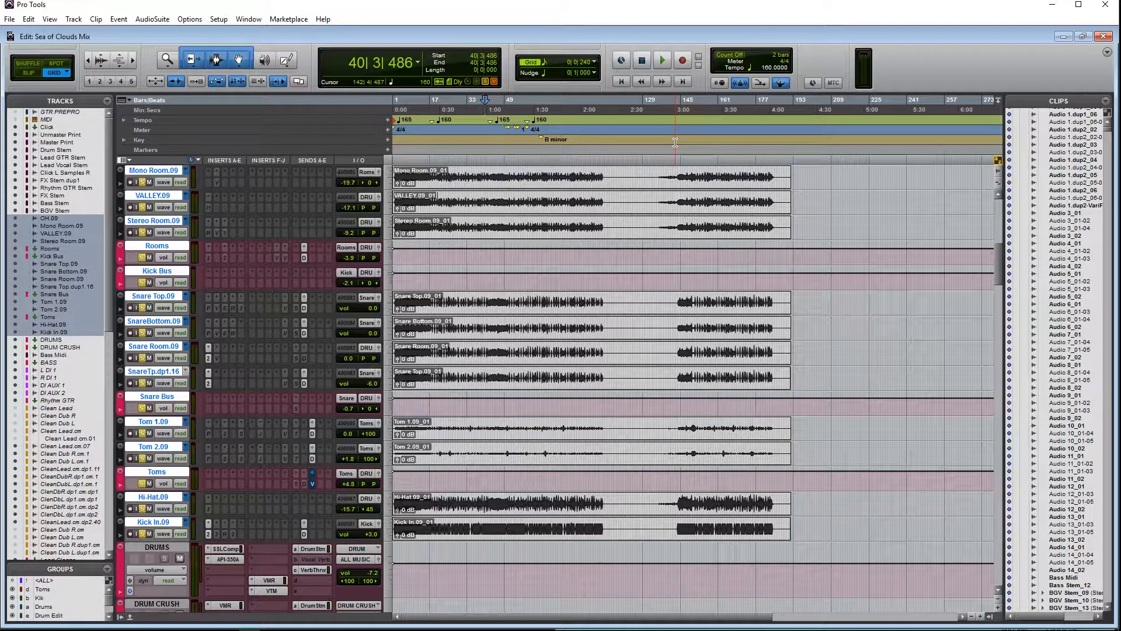
scroll(448, 309, up, 5)
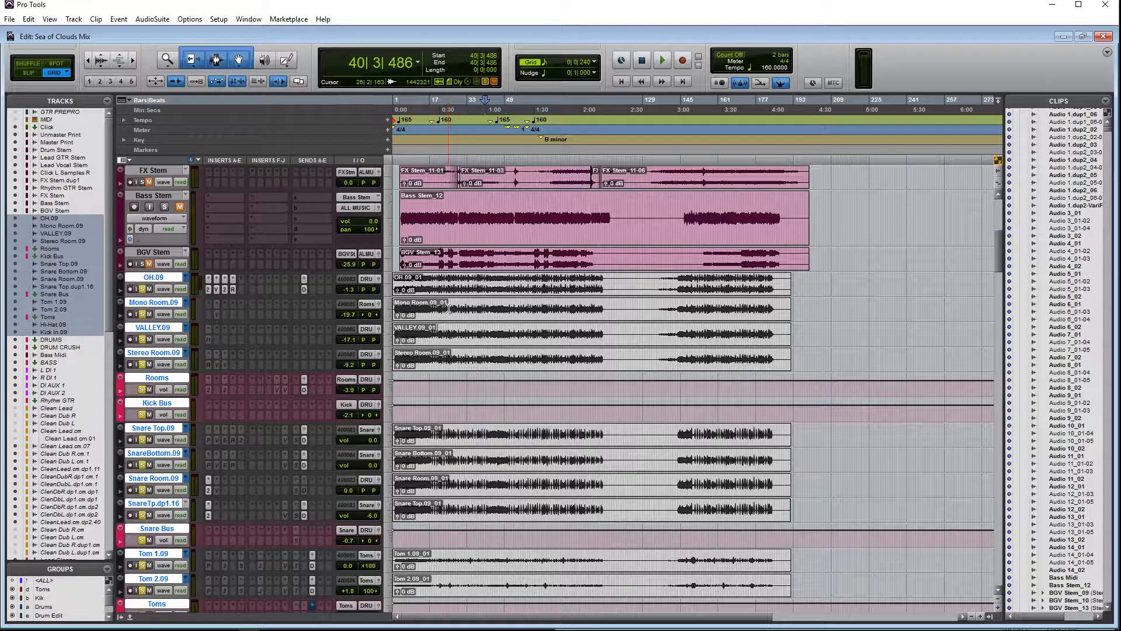
scroll(448, 308, down, 5)
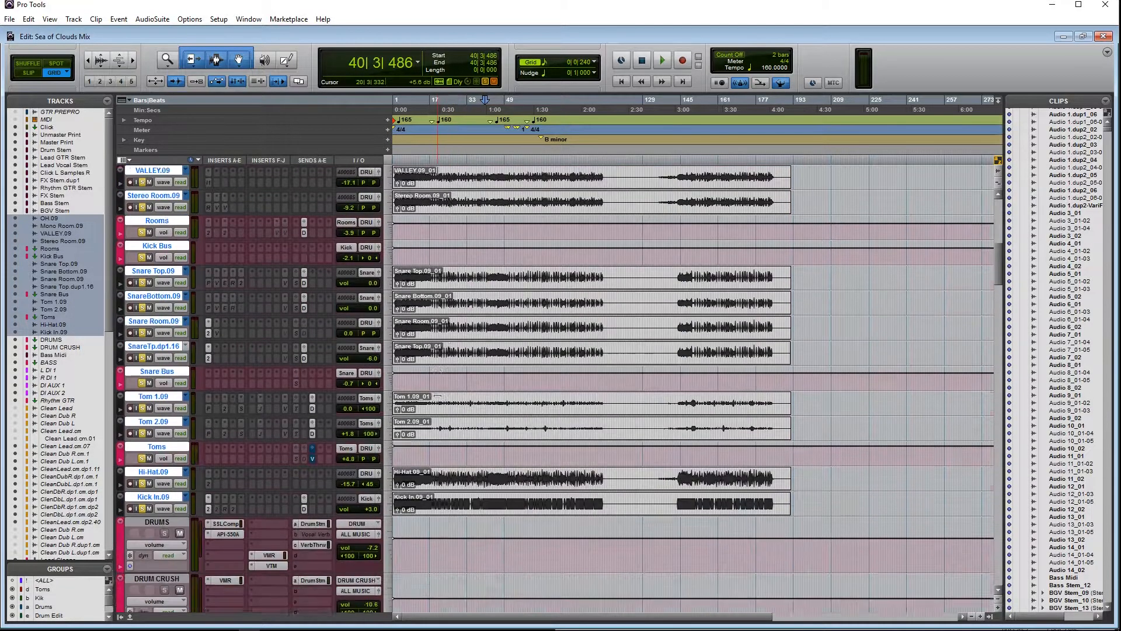
scroll(438, 397, down, 1)
scroll(440, 380, up, 5)
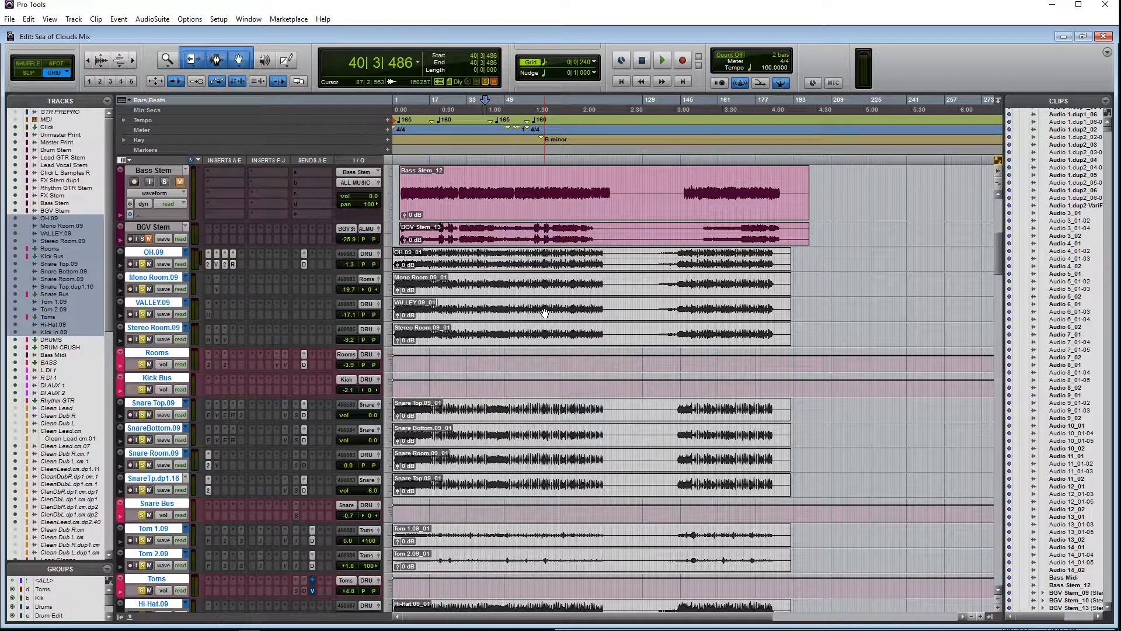
- Select the DRUMS bus and then only the OH.09 track, replacing the multi-track drum selection
scroll(544, 313, down, 8)
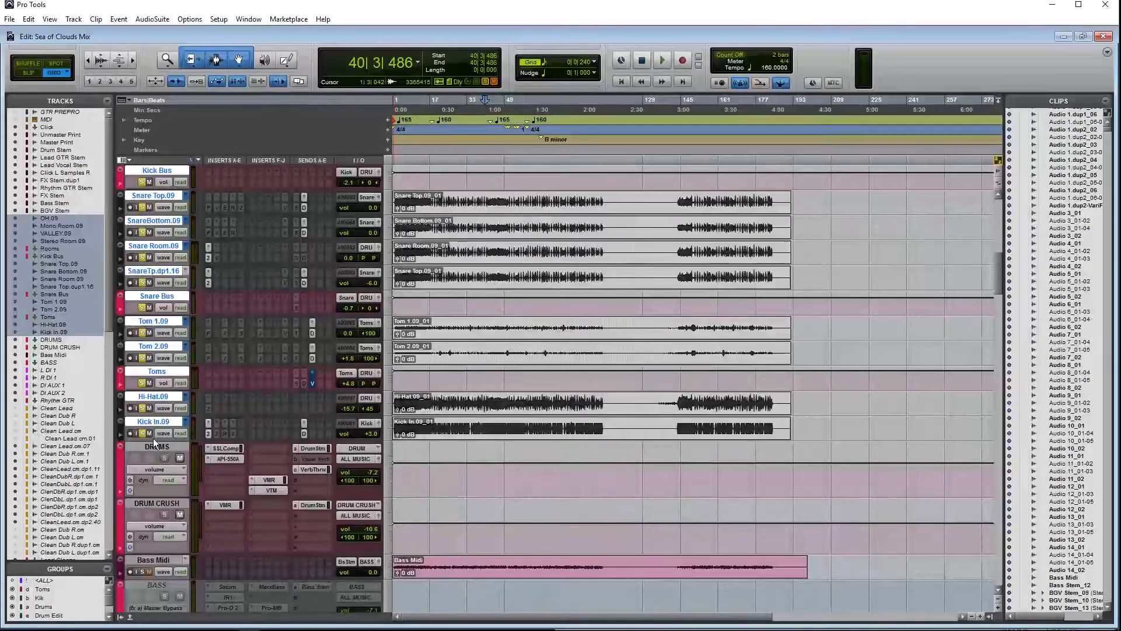
click(157, 446)
scroll(216, 415, up, 6)
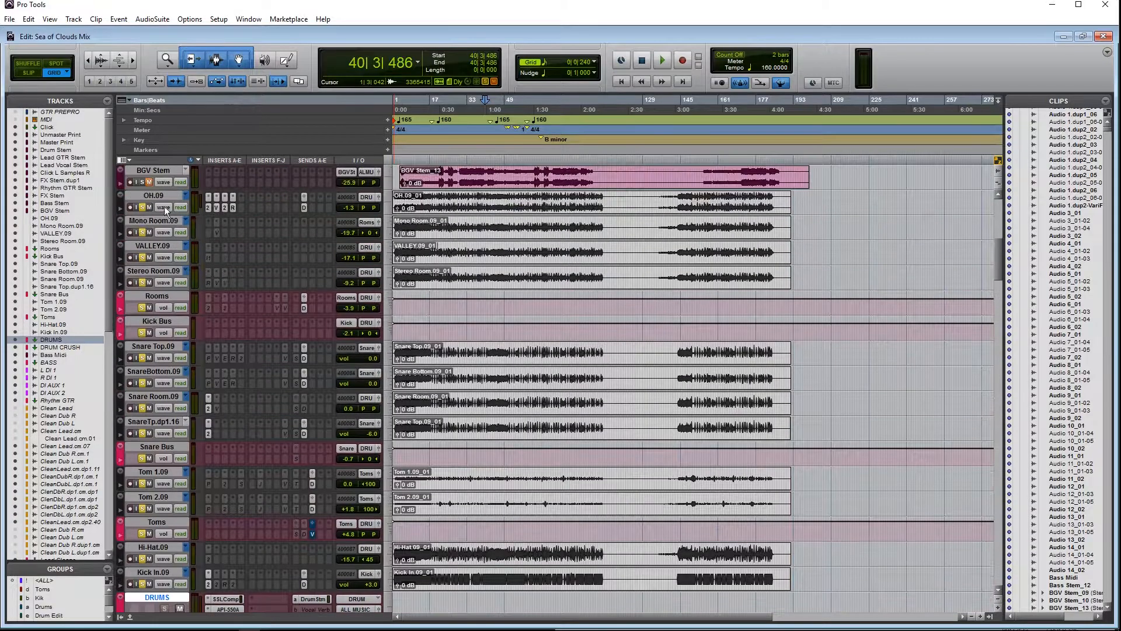
click(146, 195)
scroll(485, 479, down, 3)
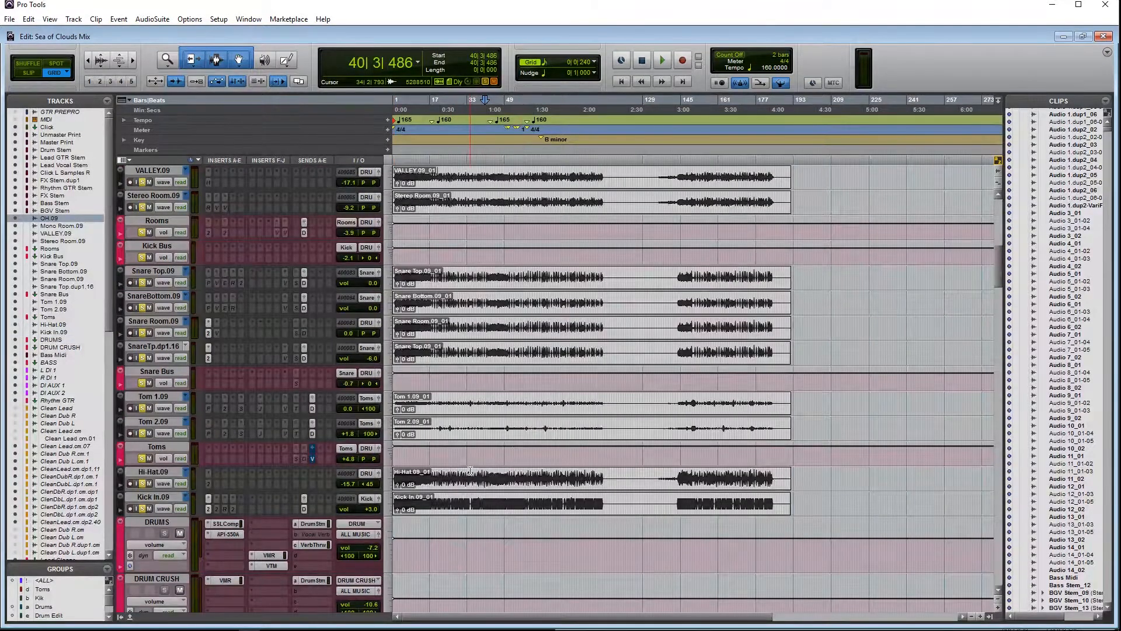
scroll(471, 381, up, 2)
scroll(432, 496, down, 5)
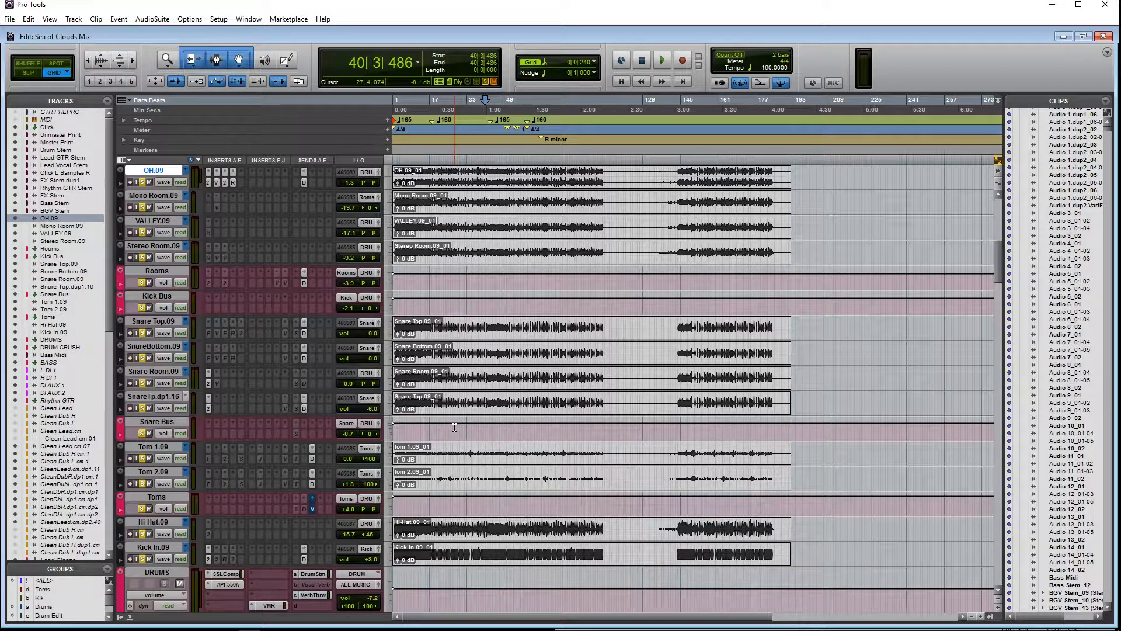
scroll(454, 427, up, 7)
scroll(476, 422, down, 6)
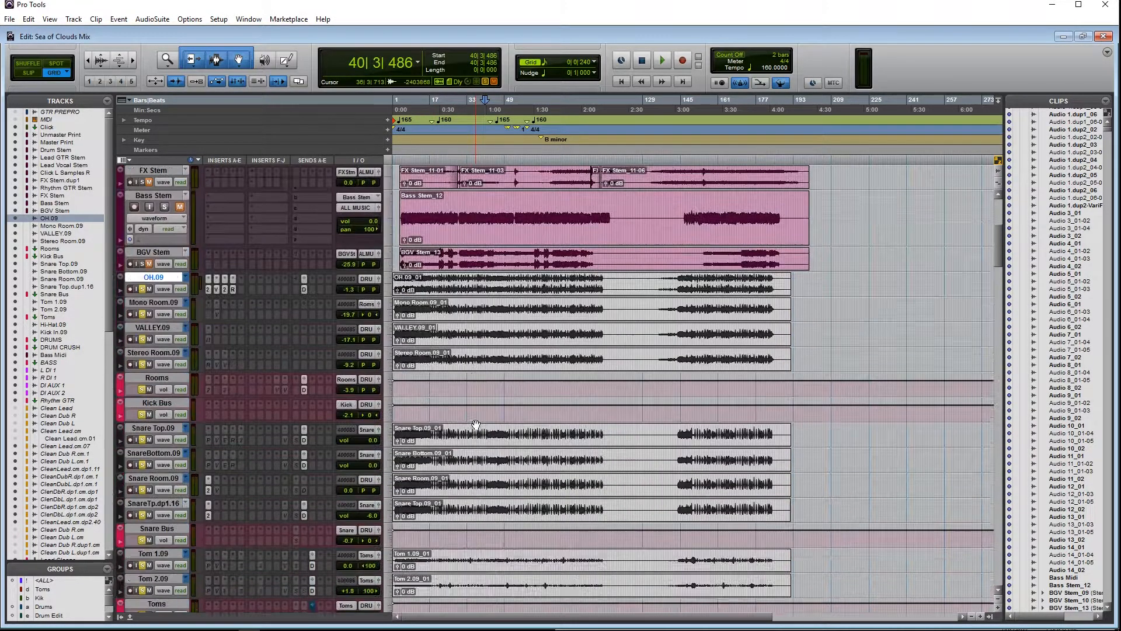
scroll(477, 419, down, 2)
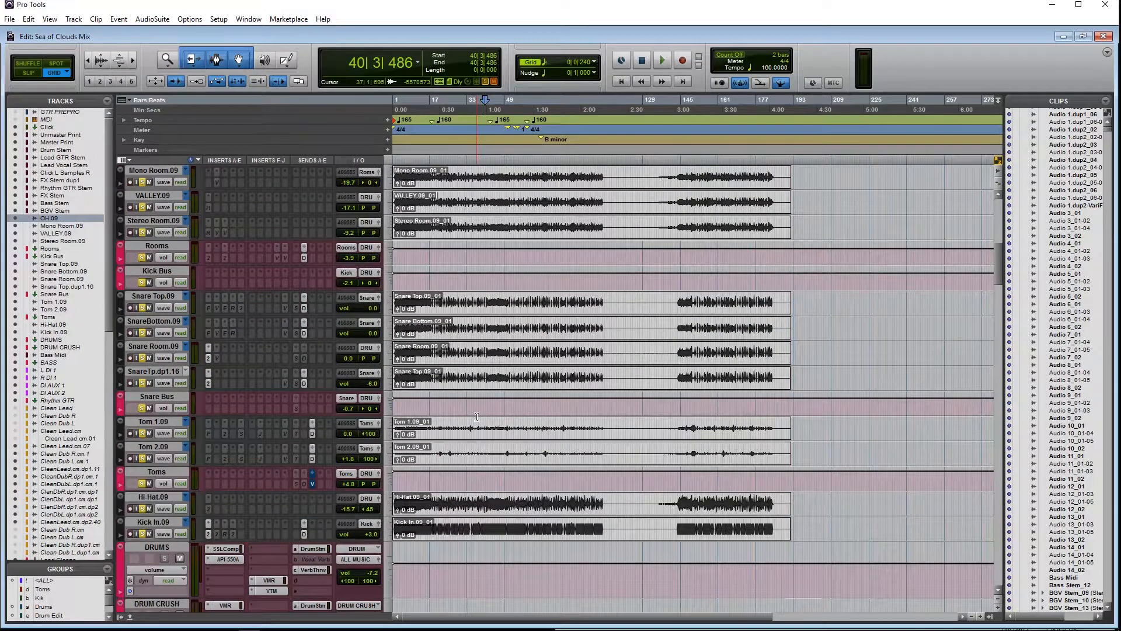